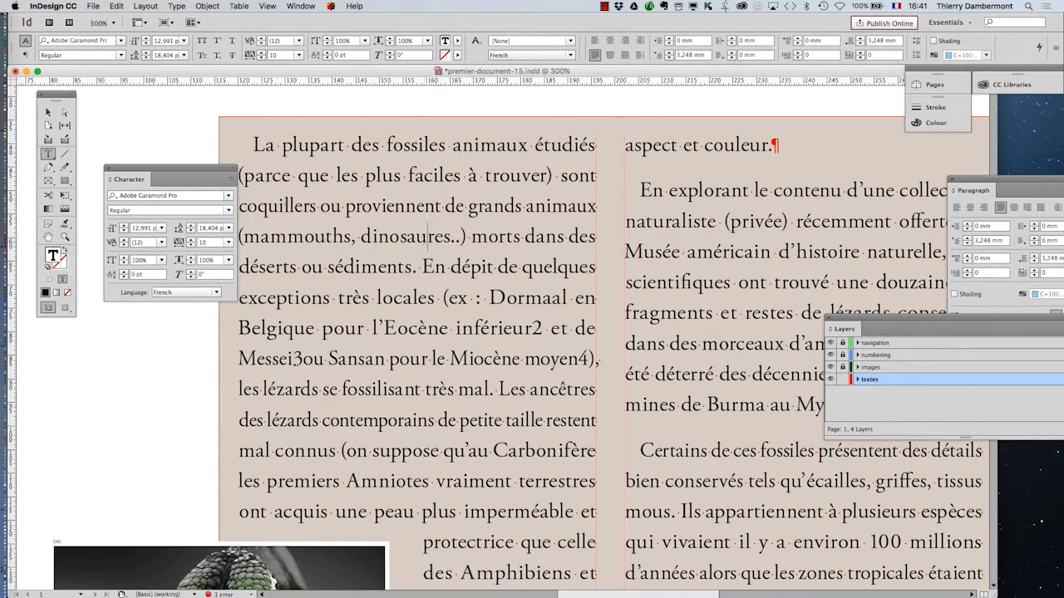
Close the floating Character and Paragraph formatting windows to clear the workspace
drag(107, 167, 94, 156)
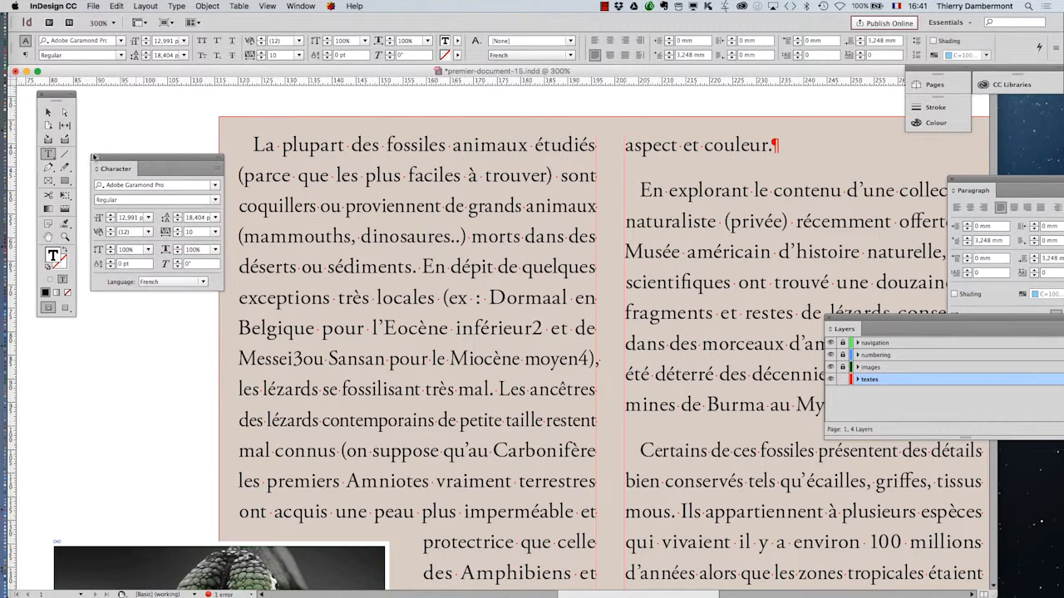
click(95, 158)
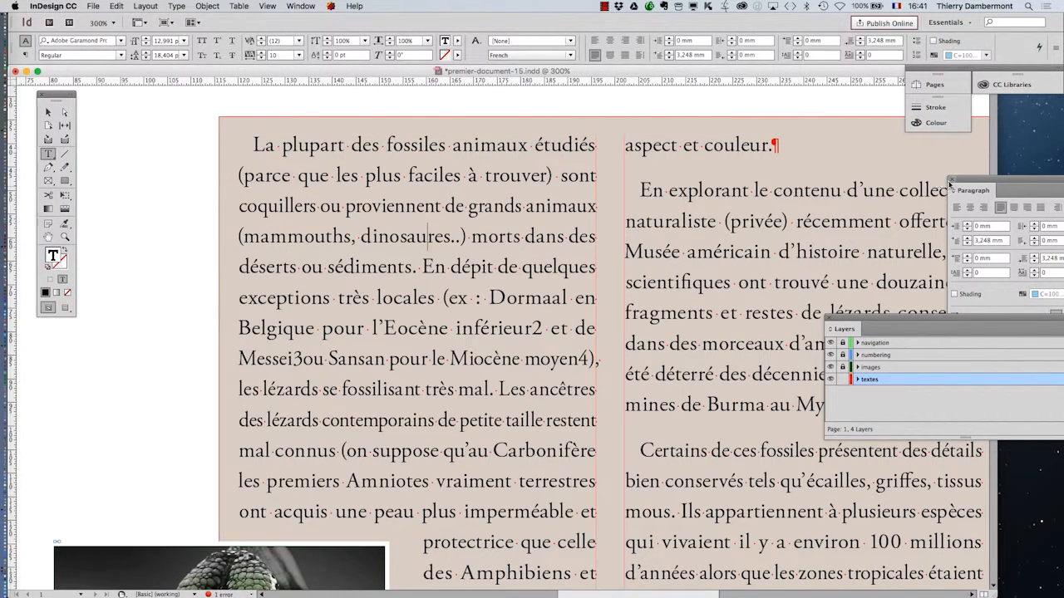
click(952, 183)
Display the Paragraph Styles list and place it over the upper part of the second text column
click(176, 6)
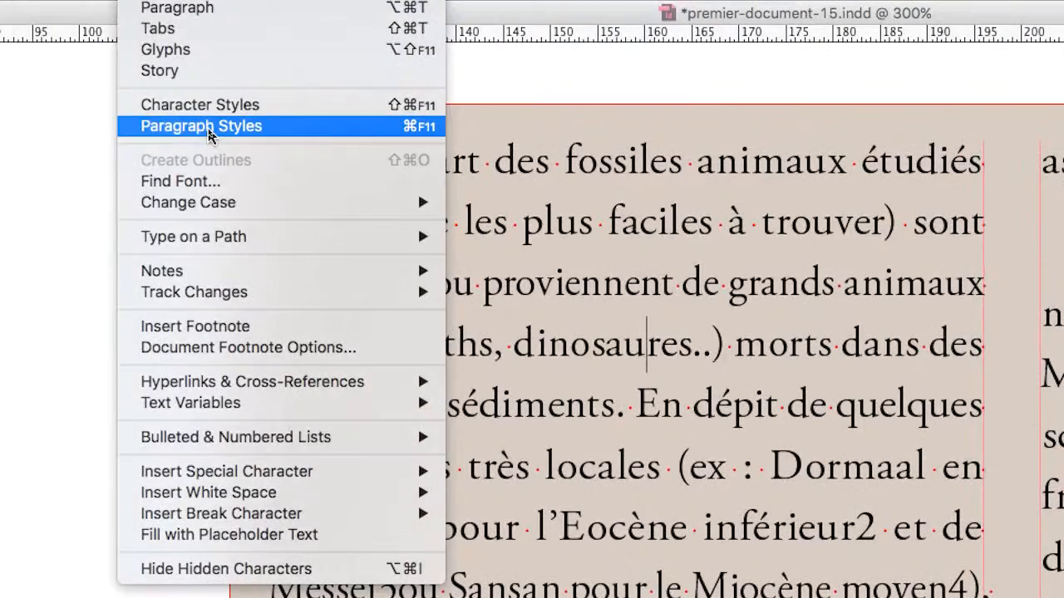
click(208, 129)
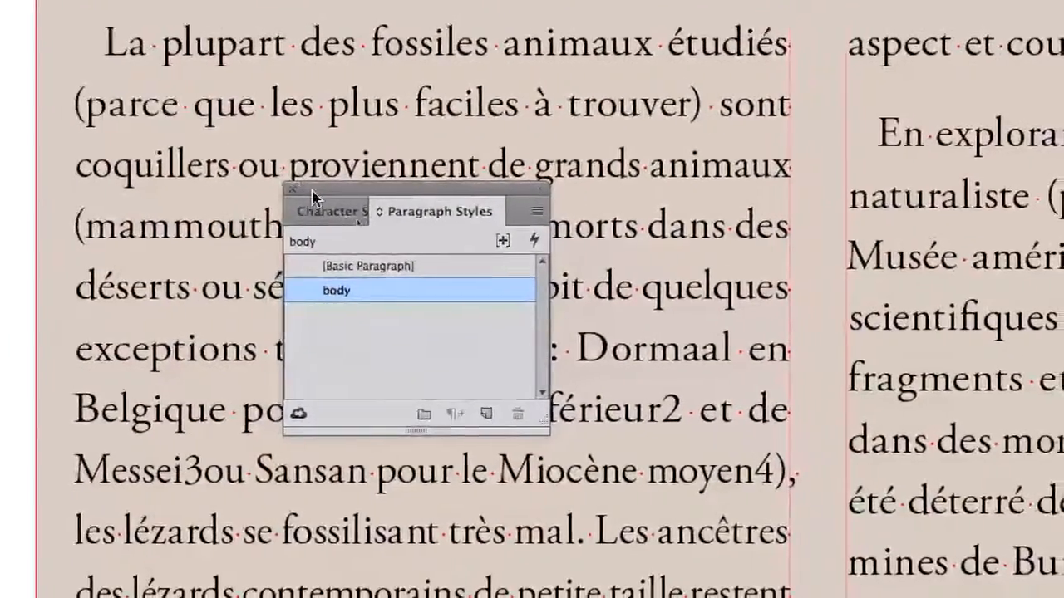
drag(505, 310, 1063, 174)
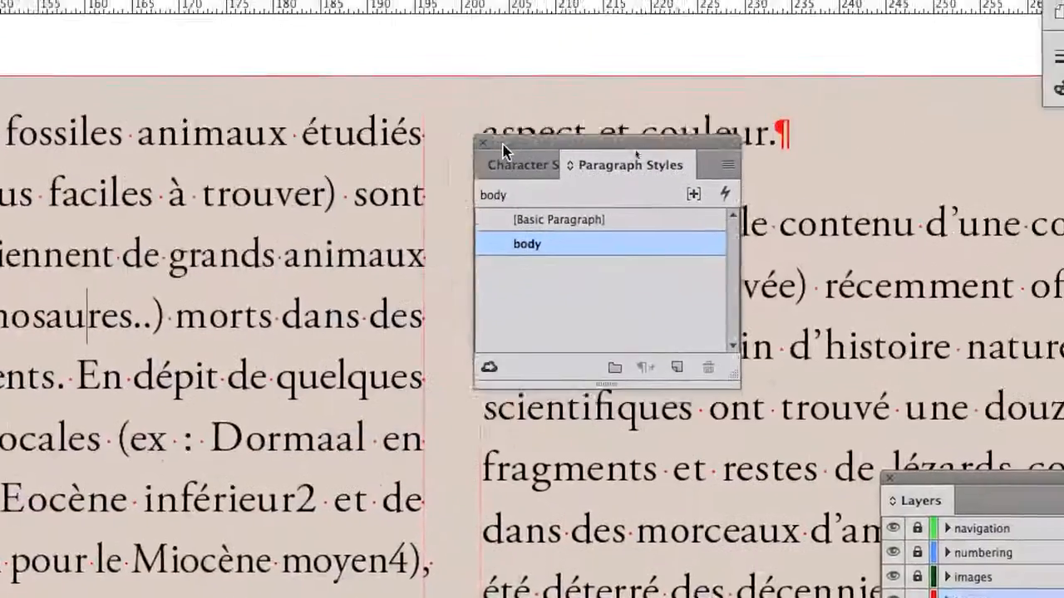
drag(503, 146, 535, 137)
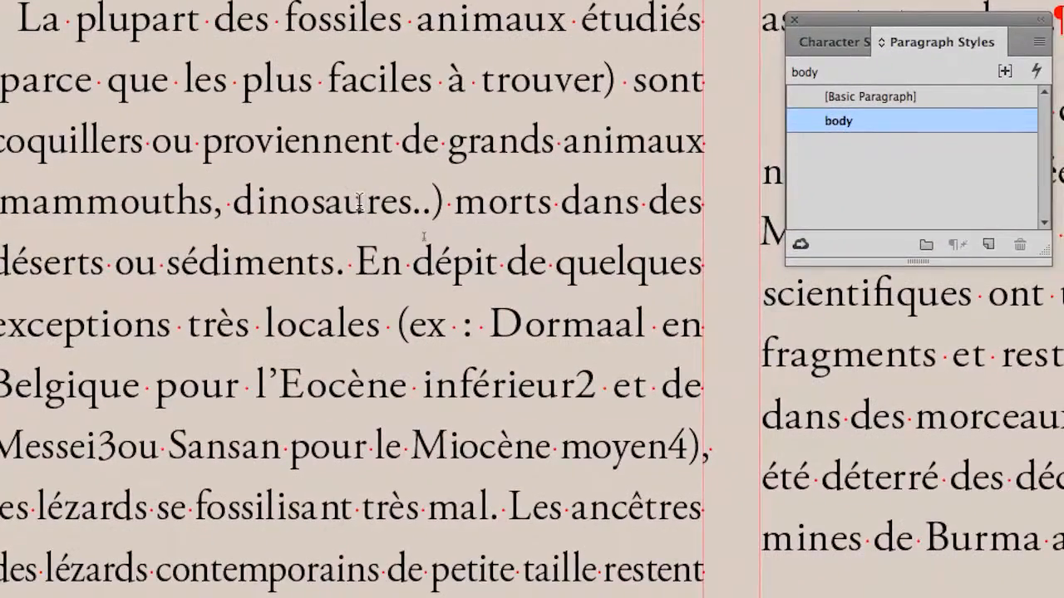
Check which paragraph style is applied to the body text in the first and second columns
click(363, 201)
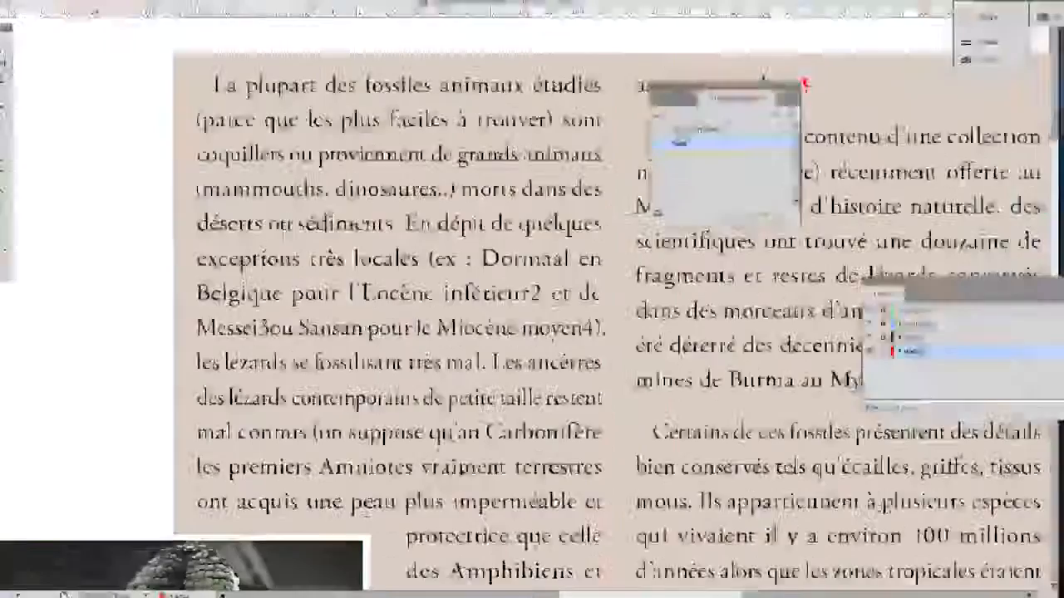
key(super+minus)
key(super+minus)
scroll(500, 446, down, 2)
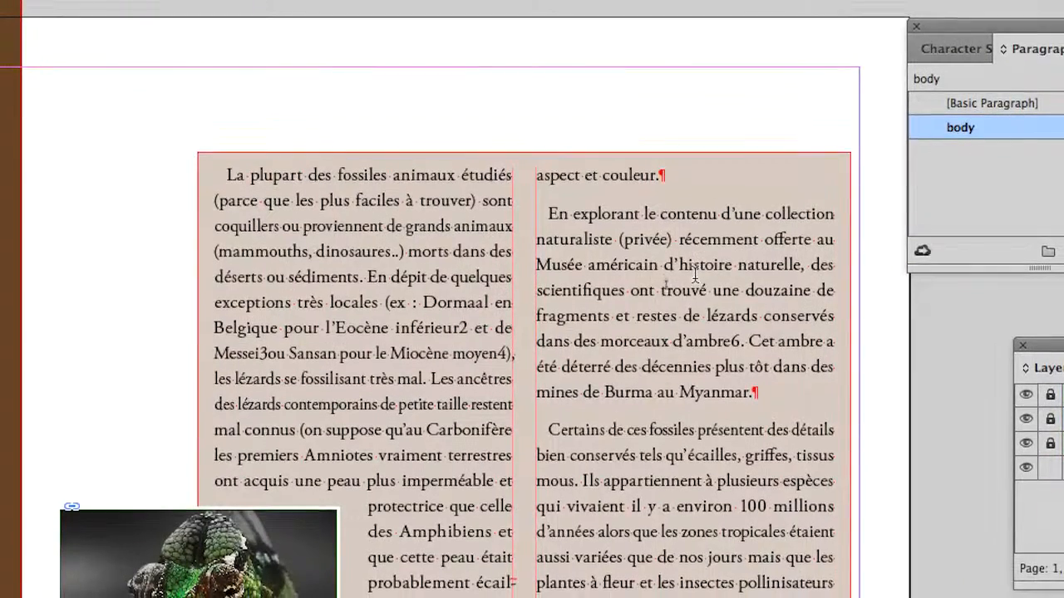
click(695, 276)
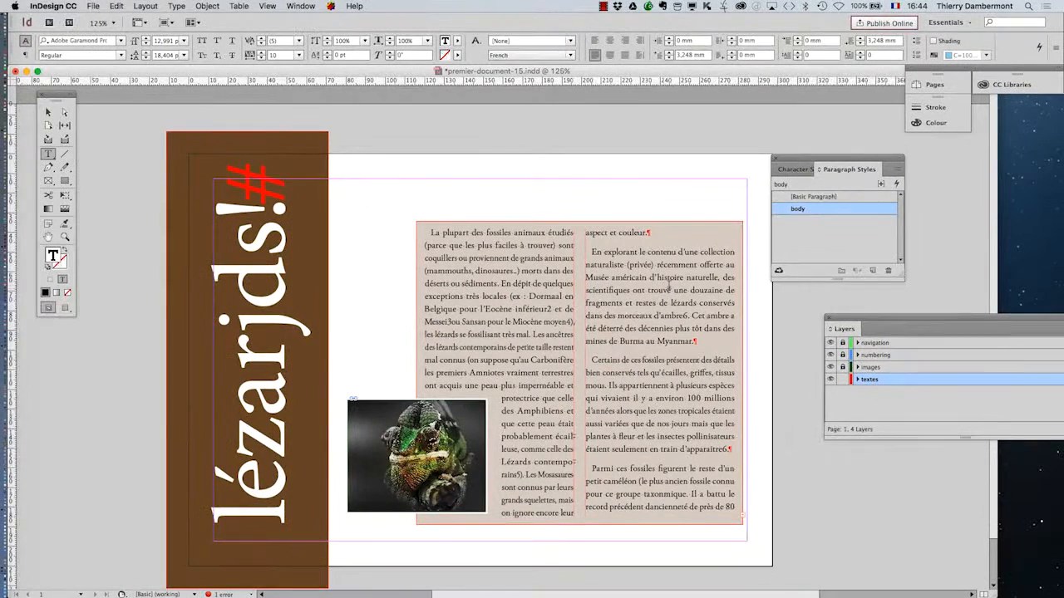
Move the Paragraph Styles list off the page and display the Object Styles list above the text frame
drag(793, 158, 907, 167)
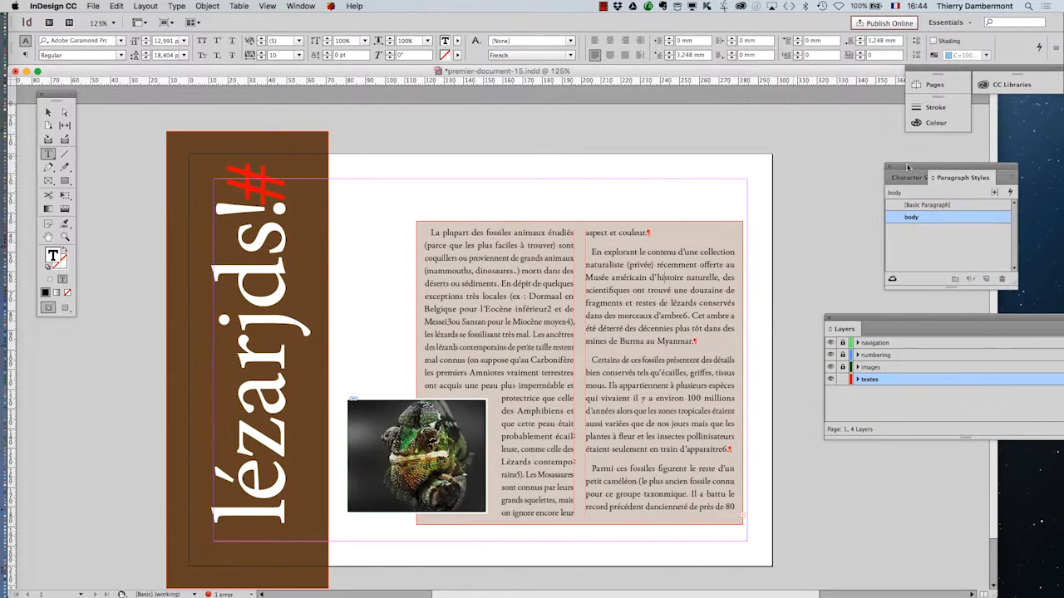
click(301, 6)
mouse_move(328, 258)
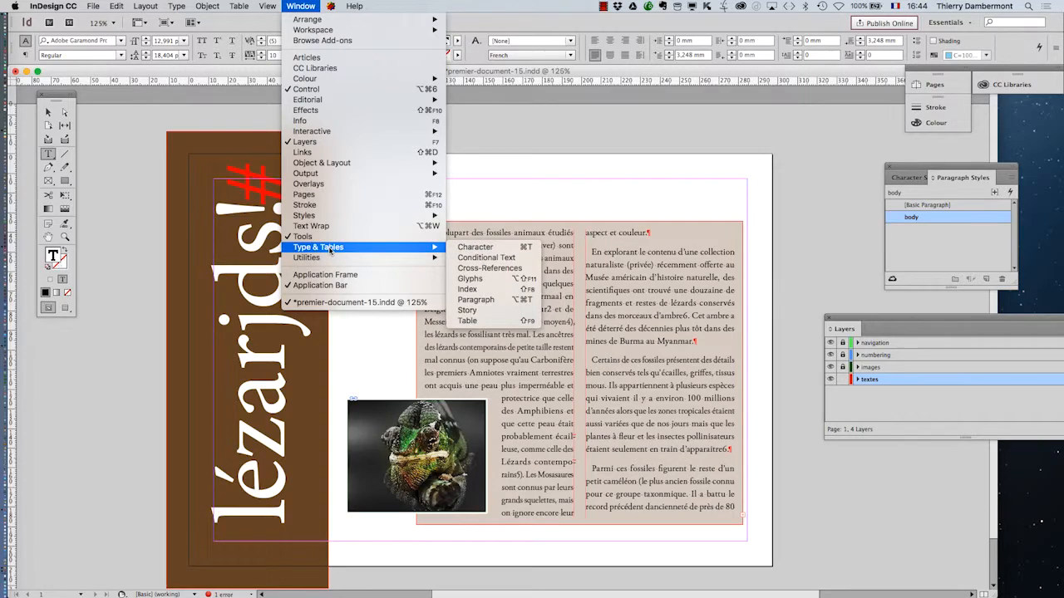
mouse_move(333, 219)
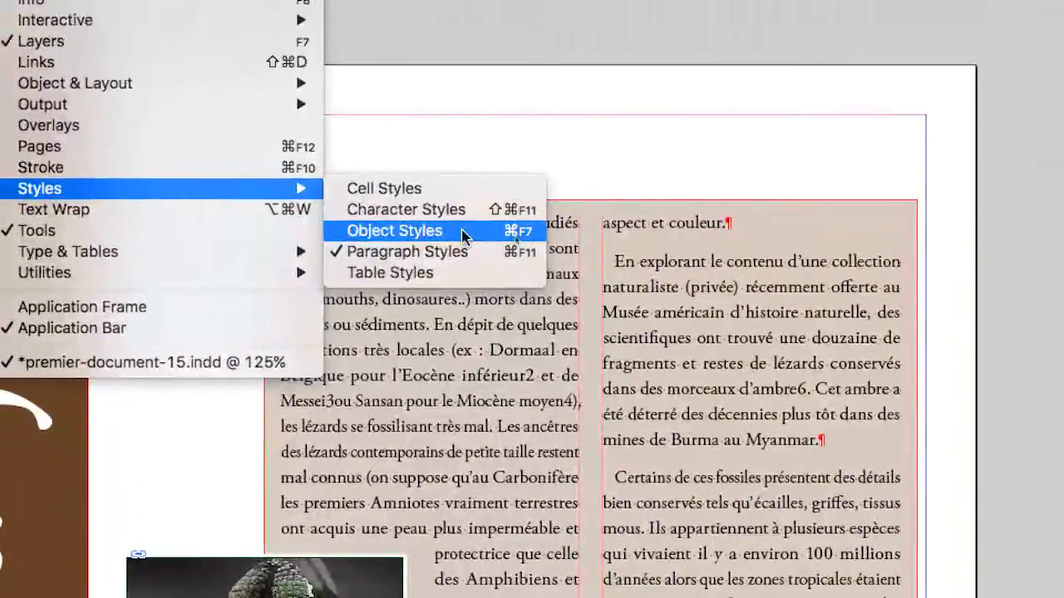
click(463, 232)
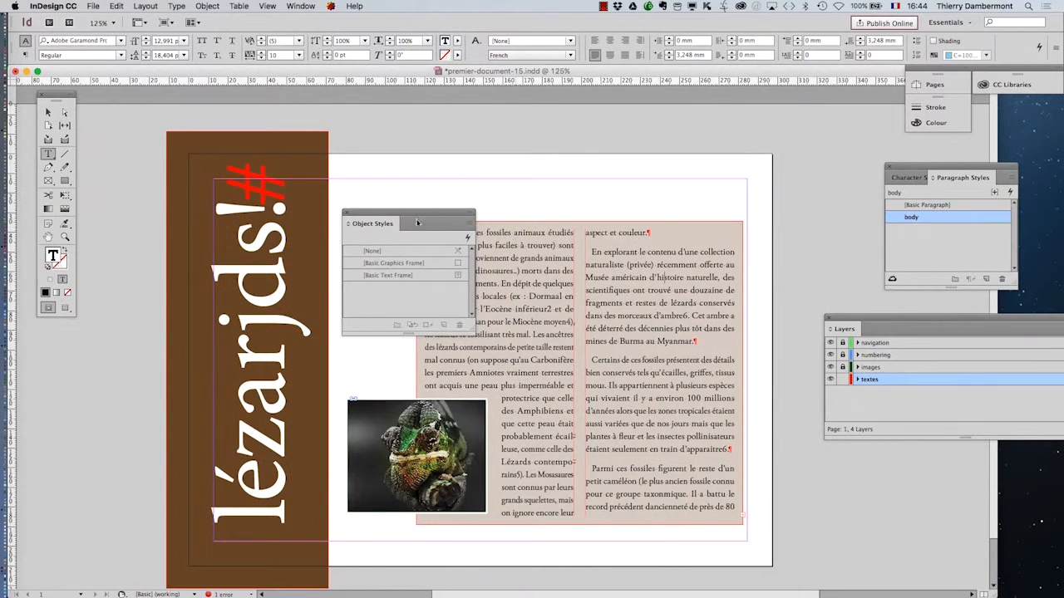
drag(417, 223, 707, 94)
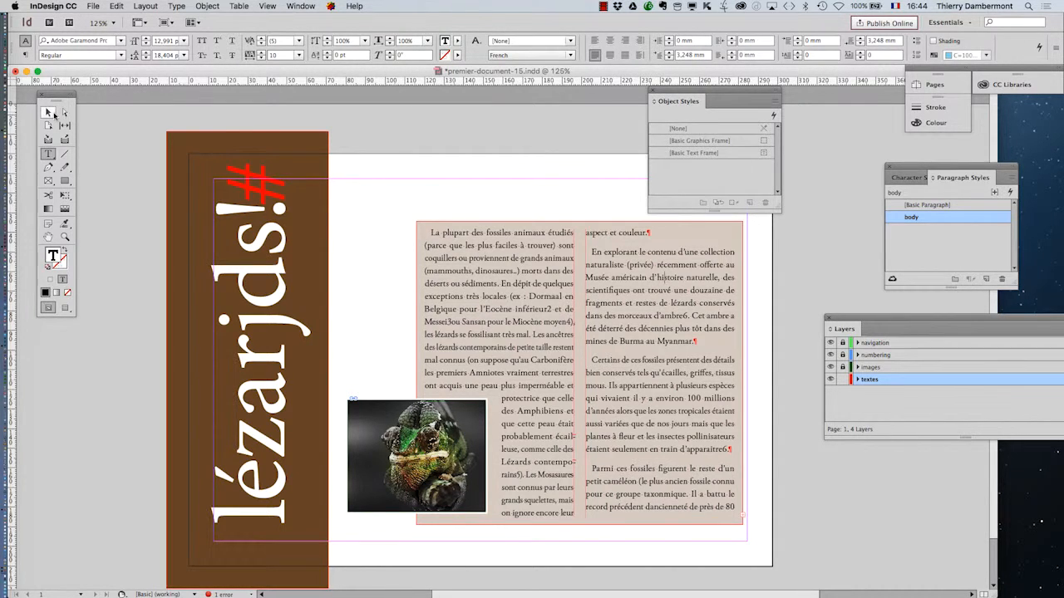
Create a new object style named "bloc texte deux colonnes fond colore" from the two-column text frame
key(Escape)
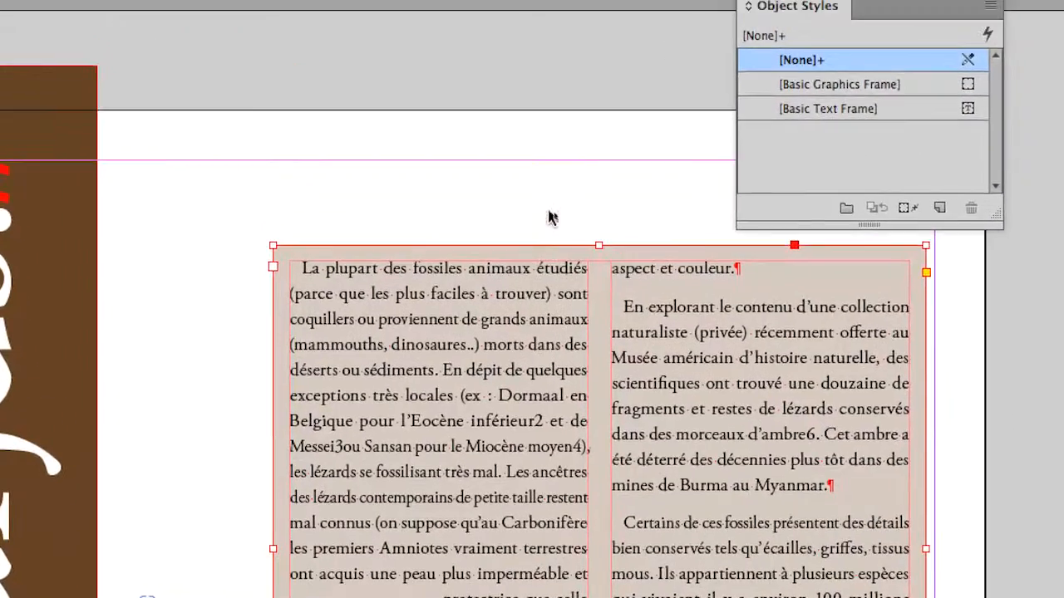
click(550, 213)
click(552, 265)
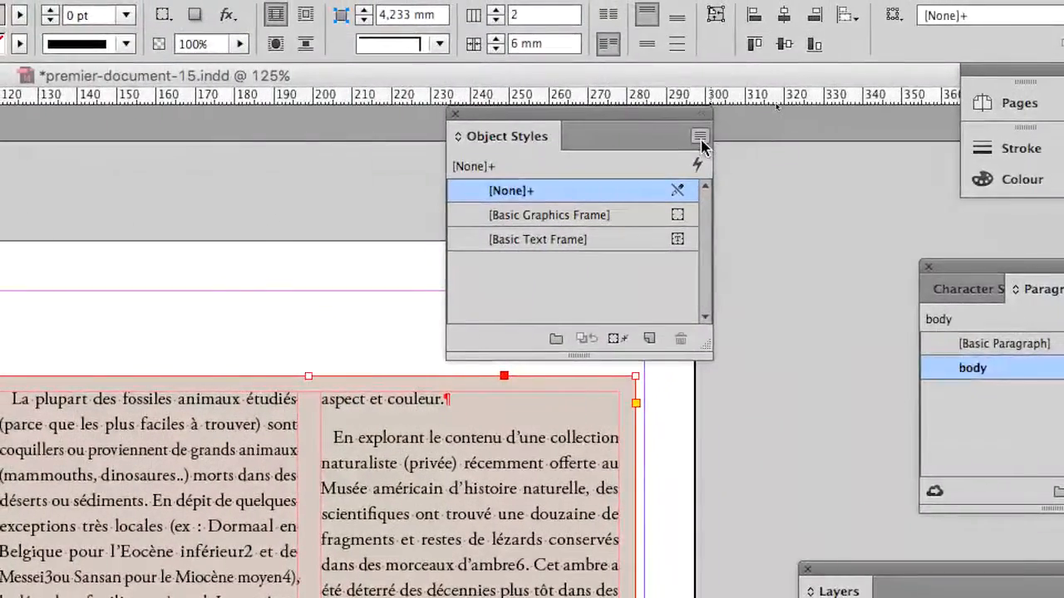
click(751, 81)
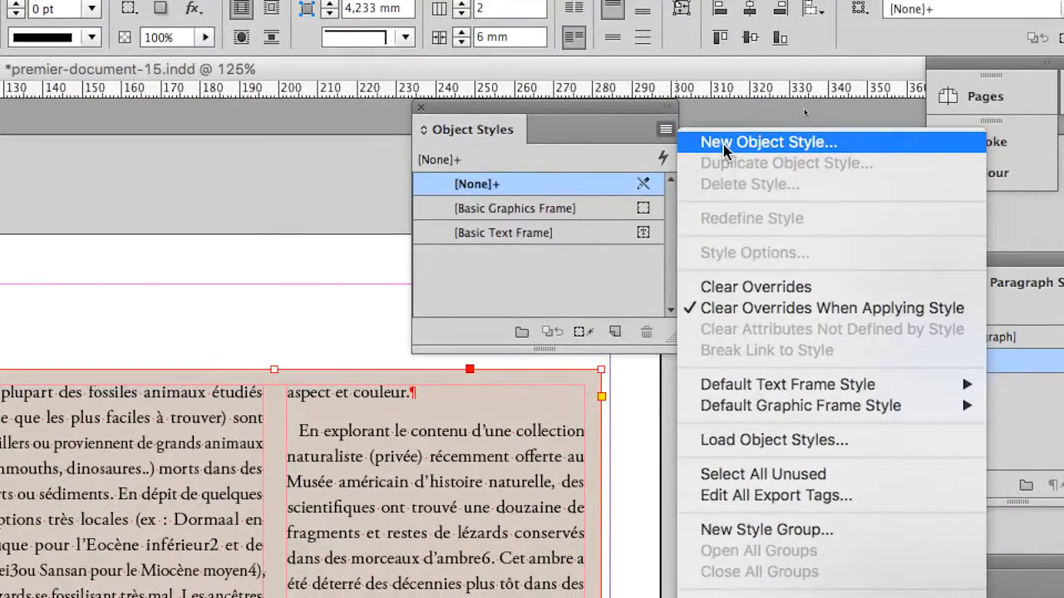
click(725, 145)
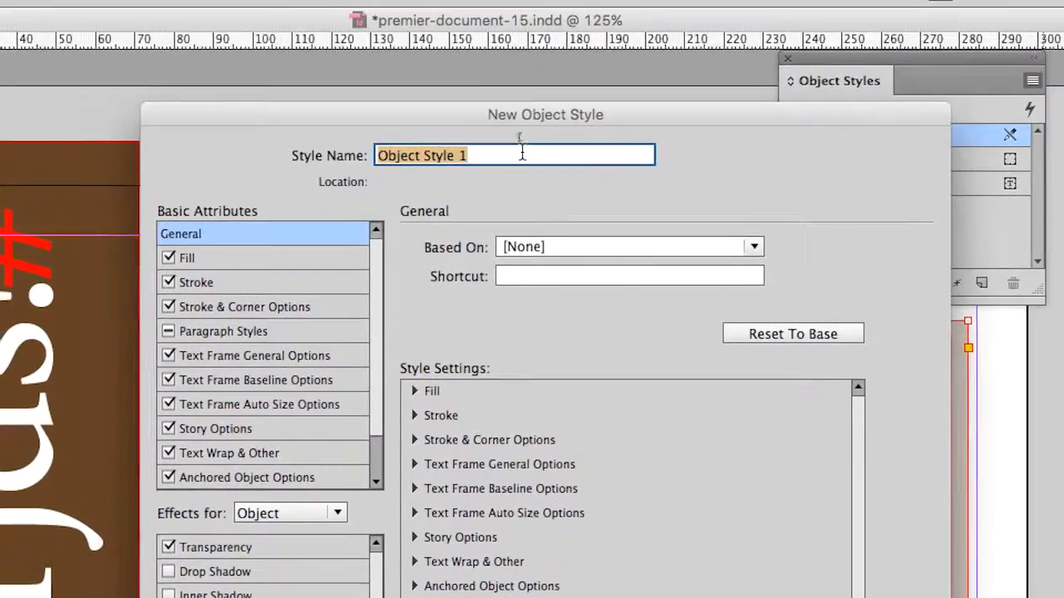
click(501, 138)
drag(508, 154, 376, 140)
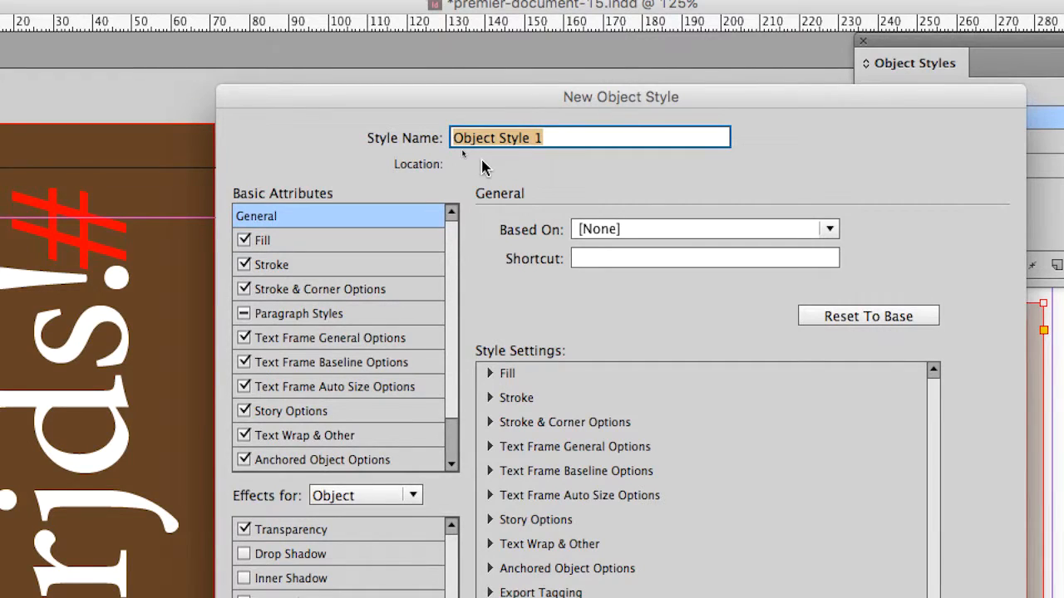
text(bloc texte )
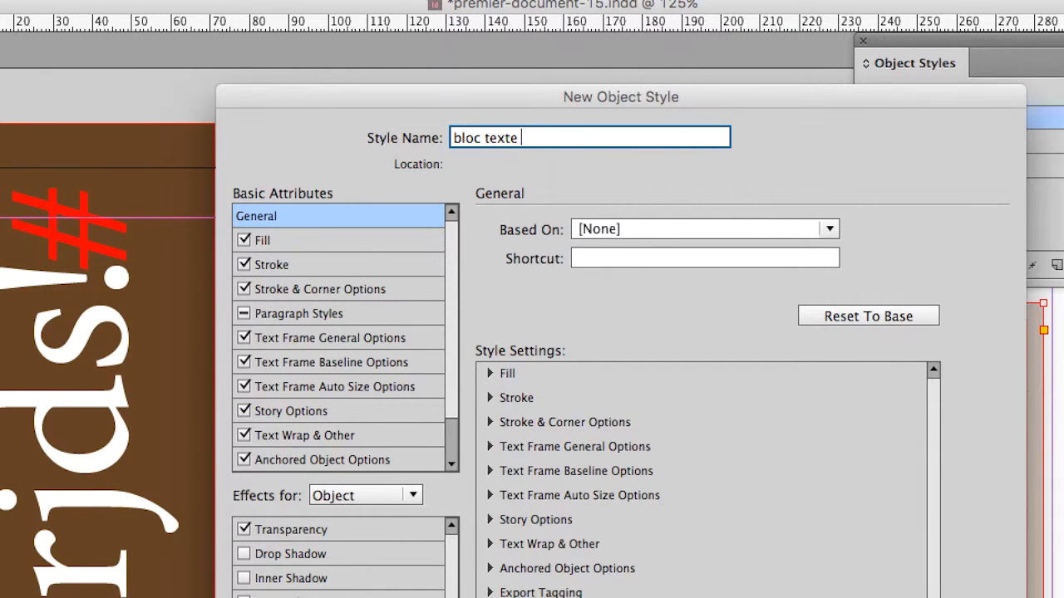
text(deux colonnes)
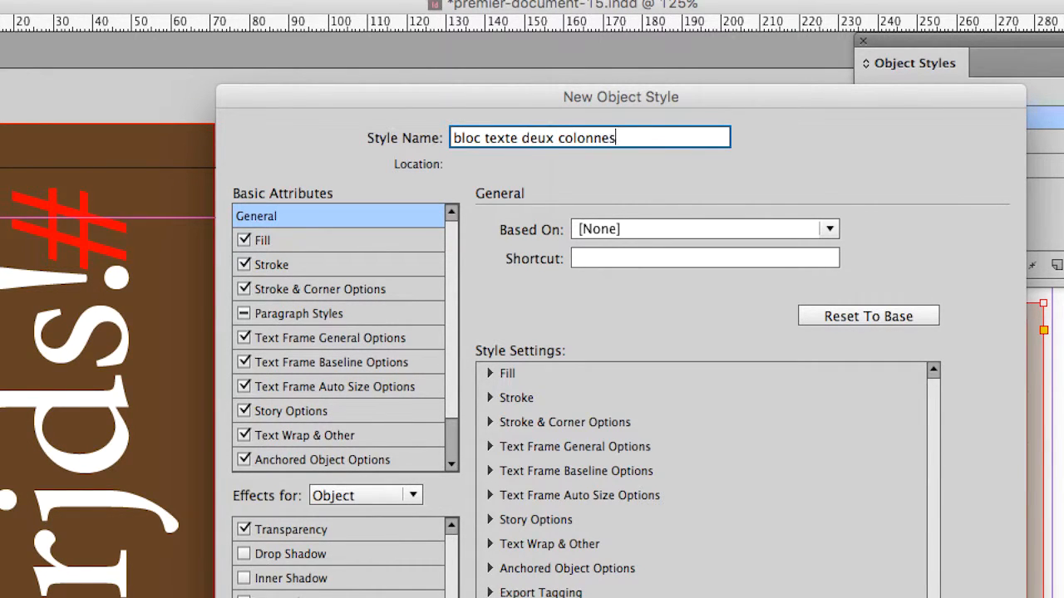
text( fond colore)
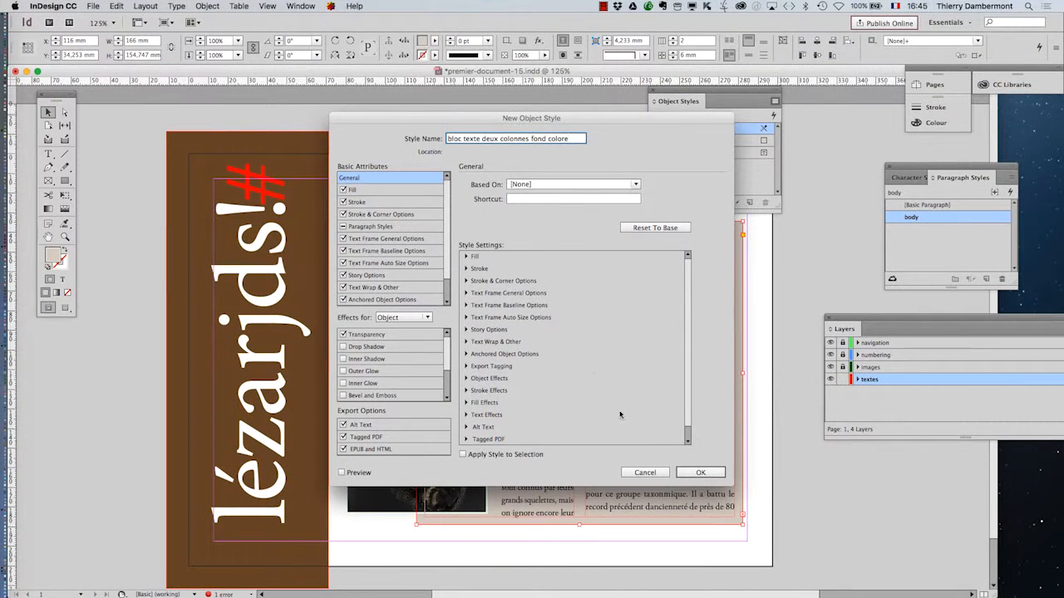
click(713, 474)
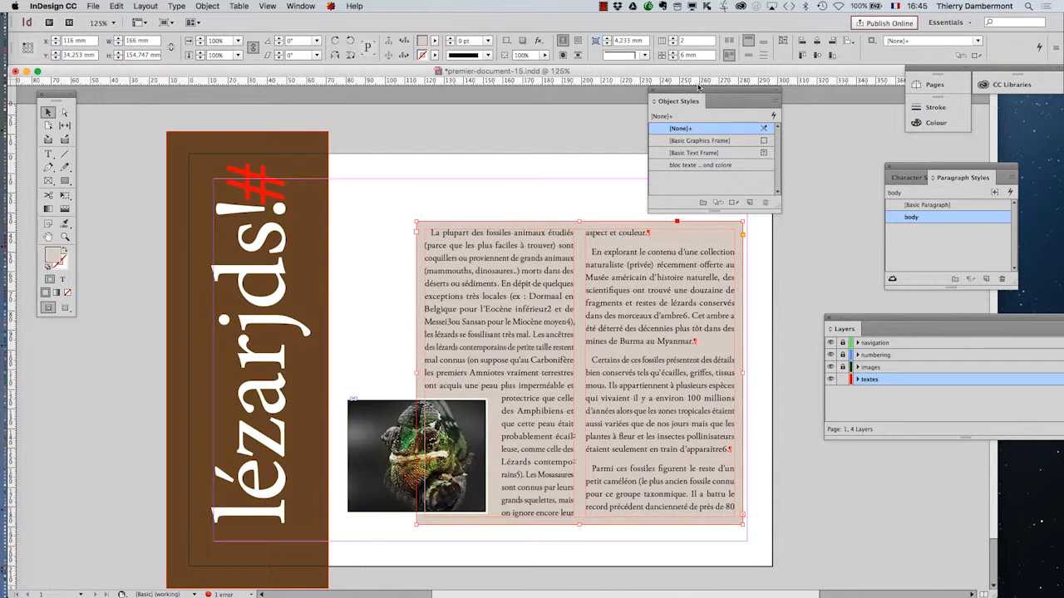
Widen the Object Styles list to show full names and apply "bloc texte deux colonnes fond colore" to the text frame
drag(678, 94, 529, 71)
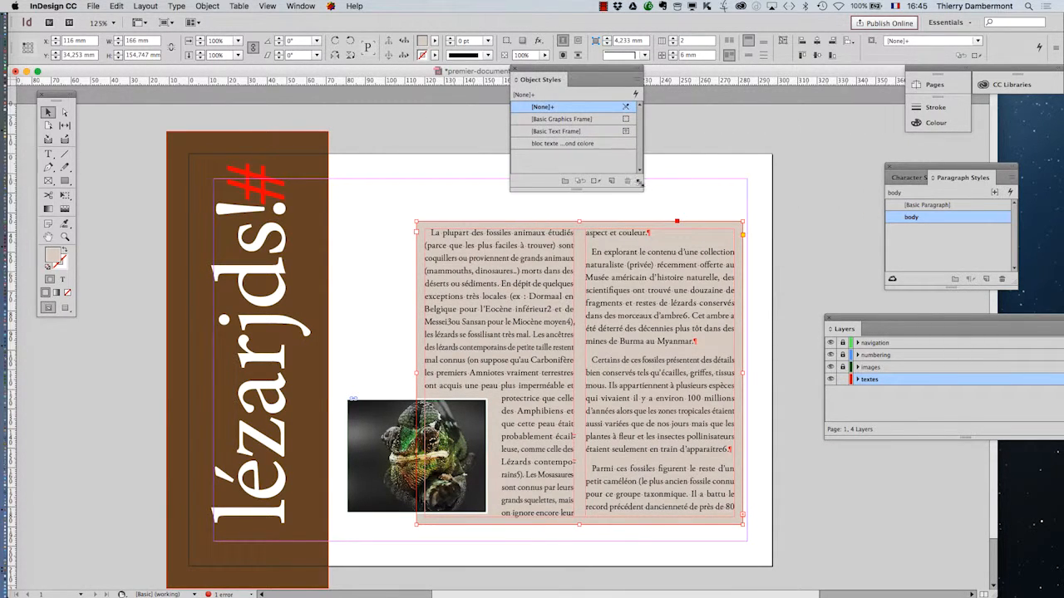
drag(639, 182, 846, 198)
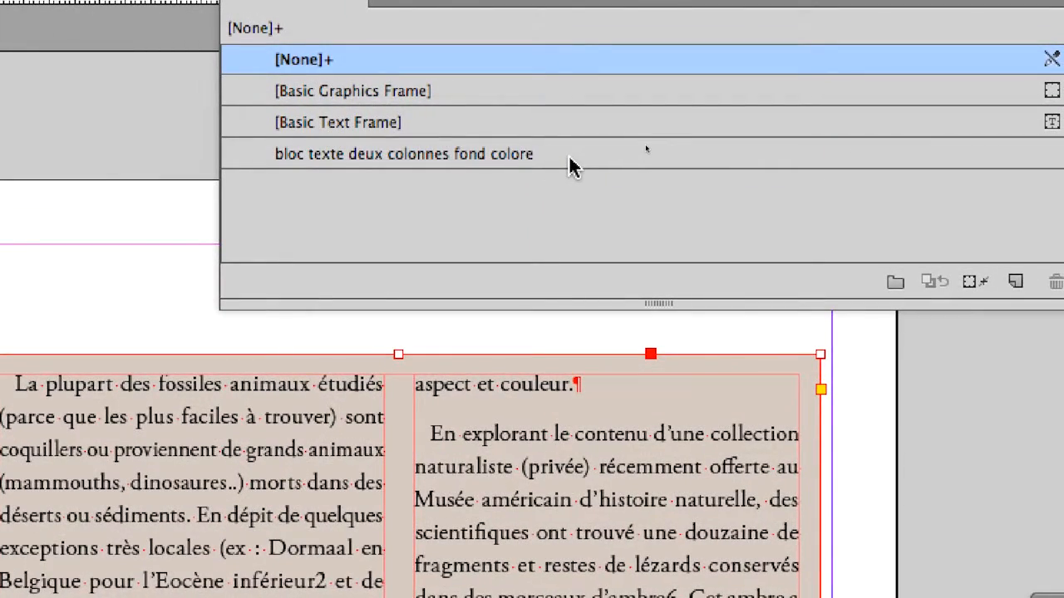
click(570, 158)
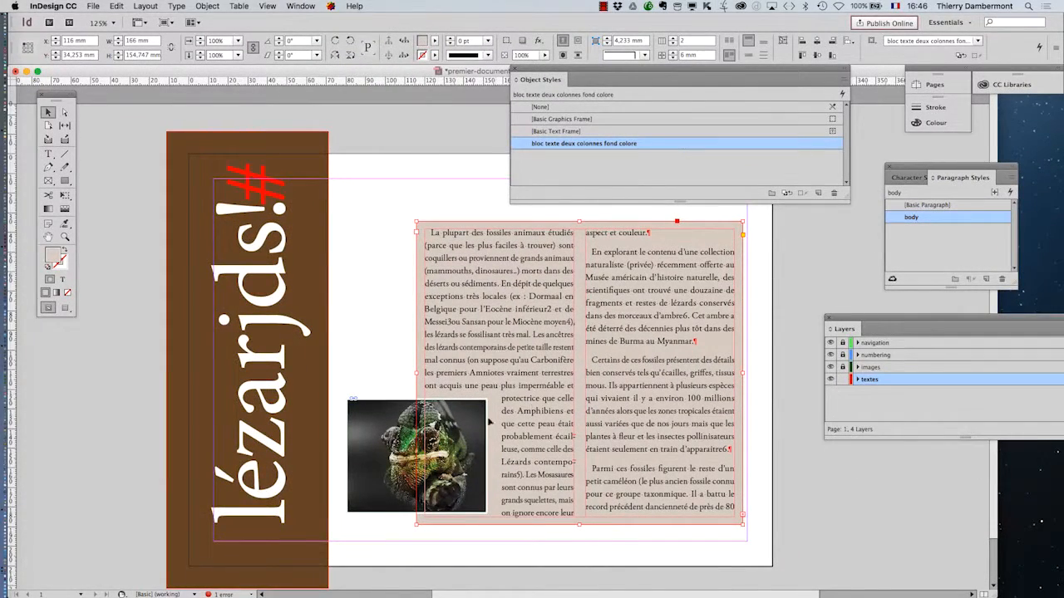
Unlock the navigation, numbering and images layers so the chameleon picture can be selected
drag(558, 73, 583, 364)
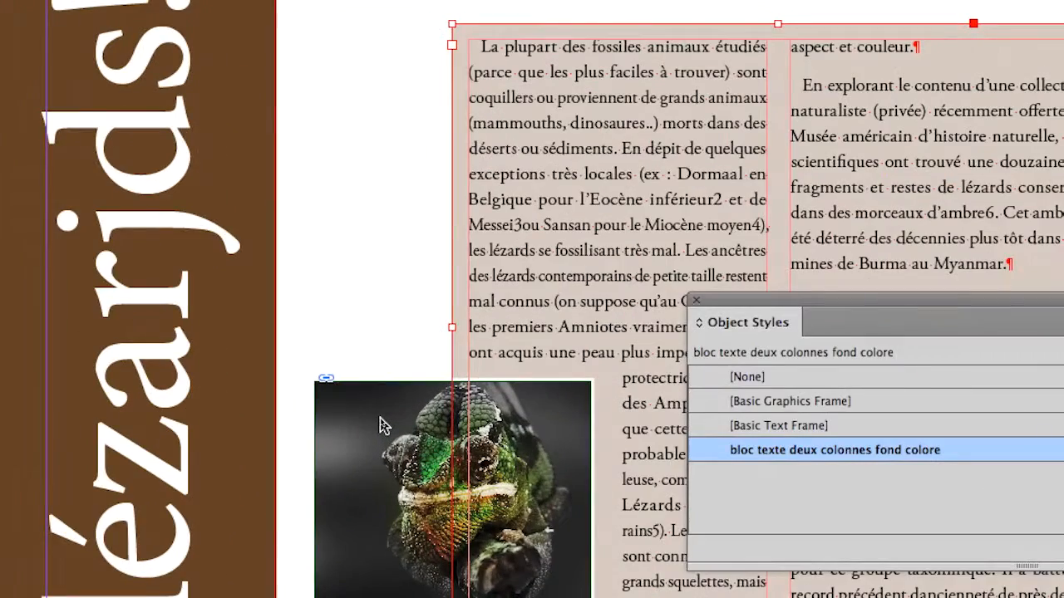
click(380, 426)
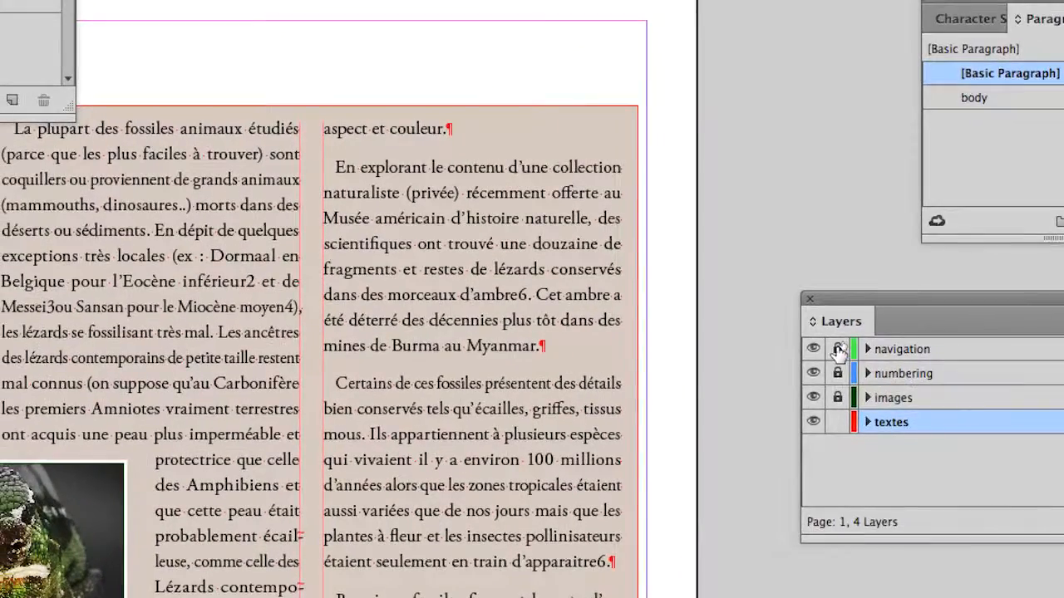
click(858, 327)
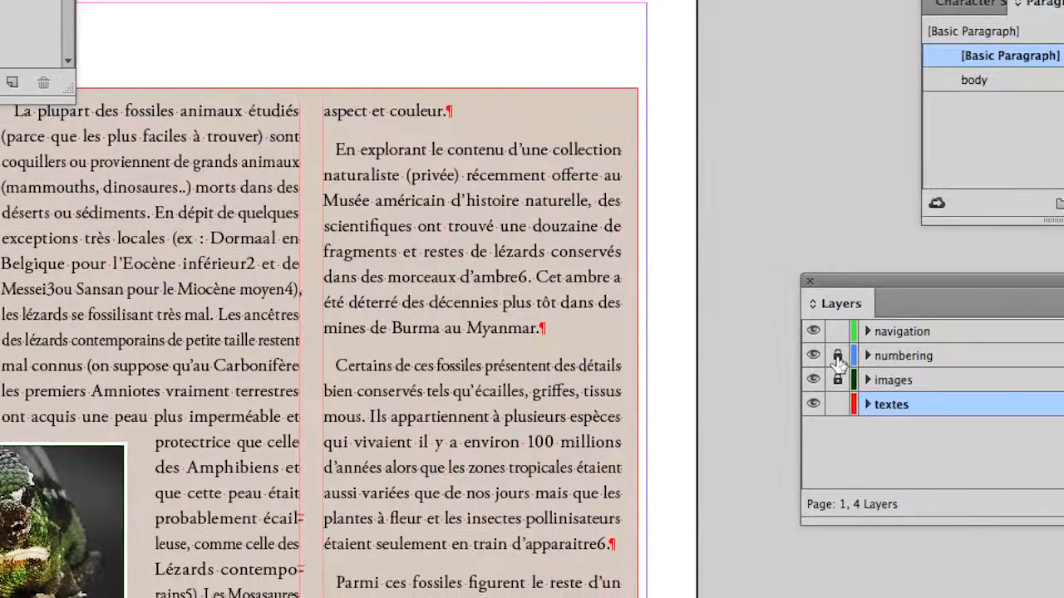
click(858, 351)
click(858, 375)
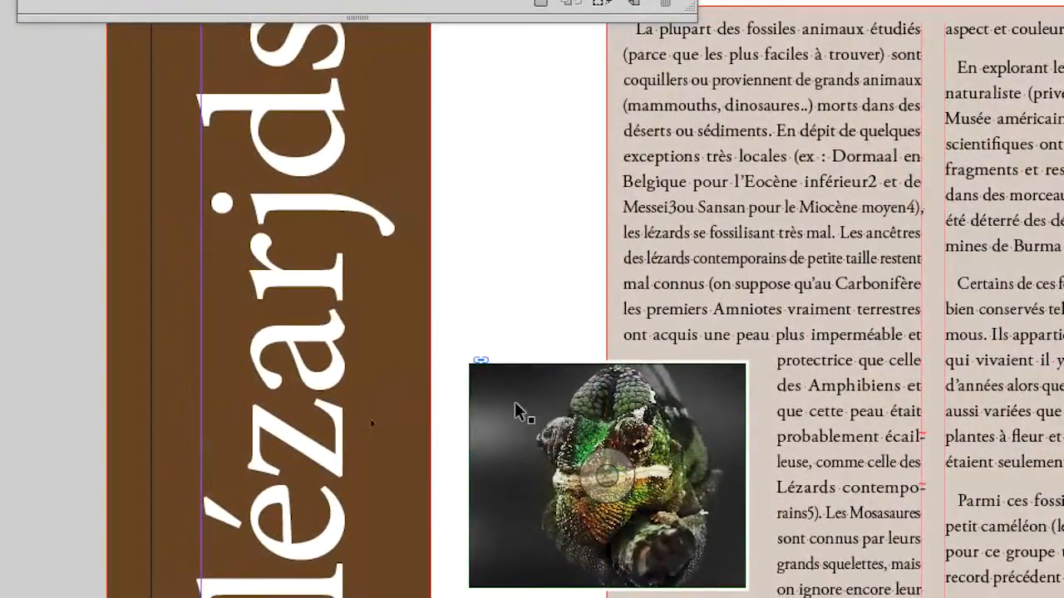
Create a new object style named "image avec cadre blanc et habillage de texte" from the chameleon image frame
click(514, 402)
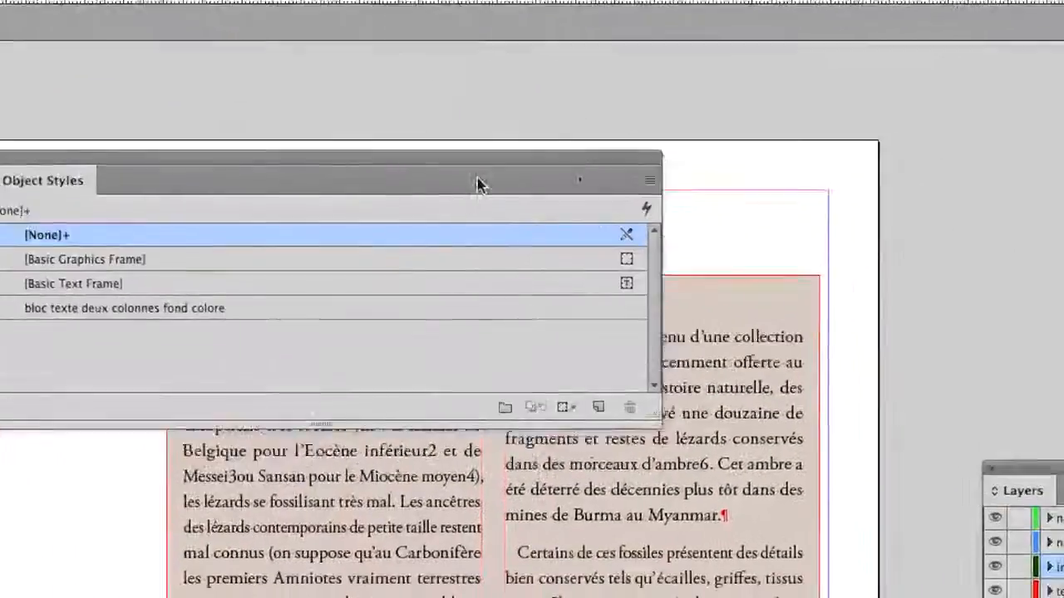
drag(478, 185, 575, 225)
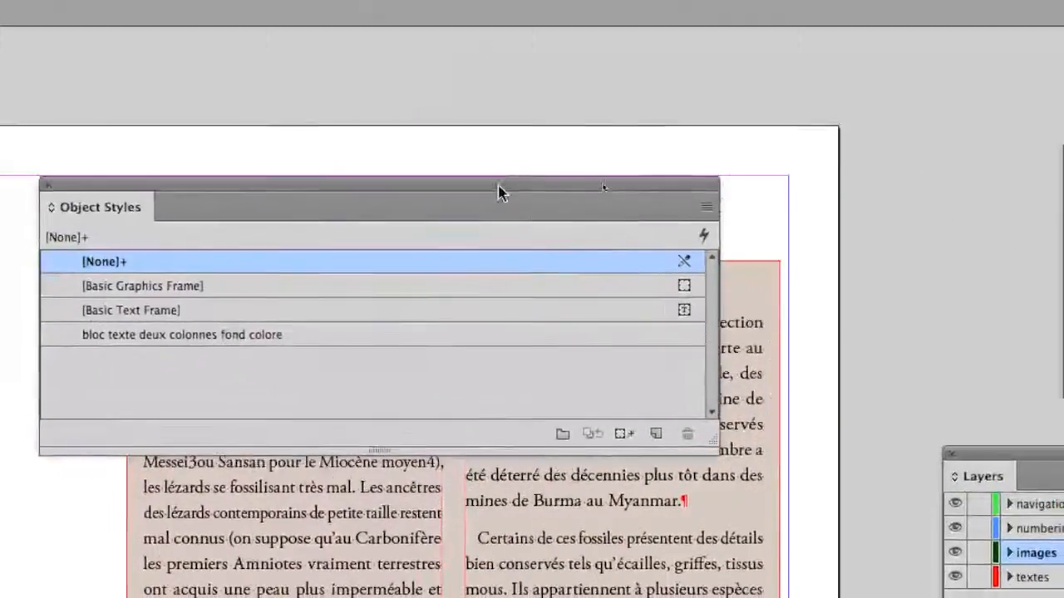
click(747, 225)
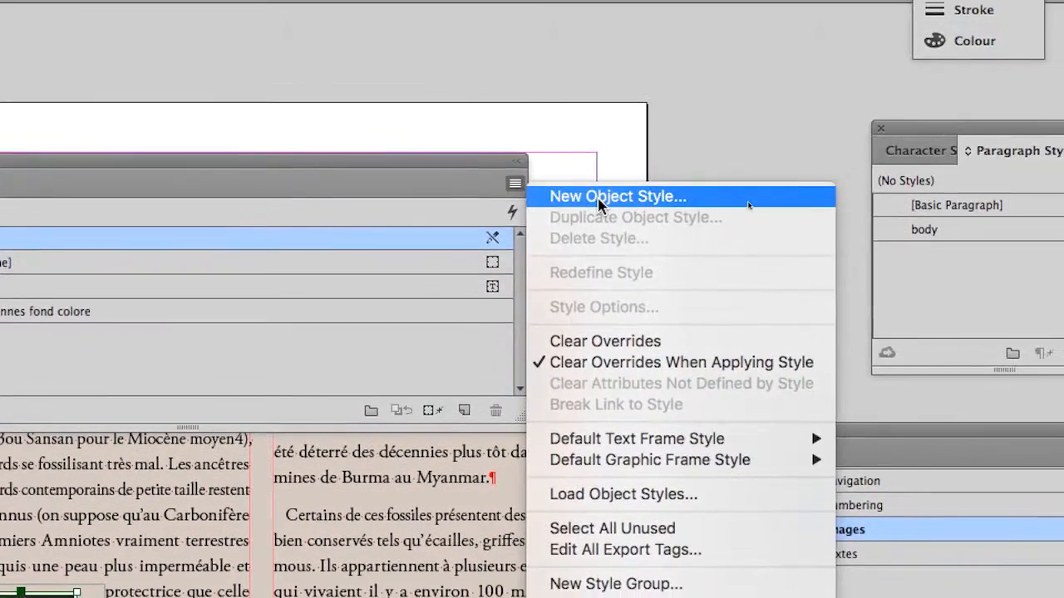
click(597, 199)
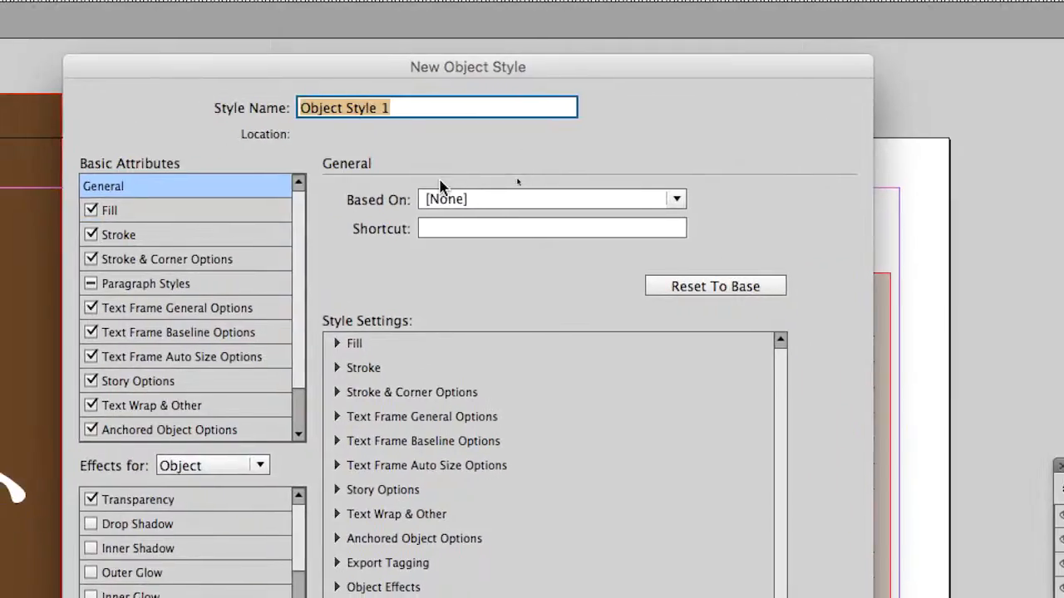
text(image)
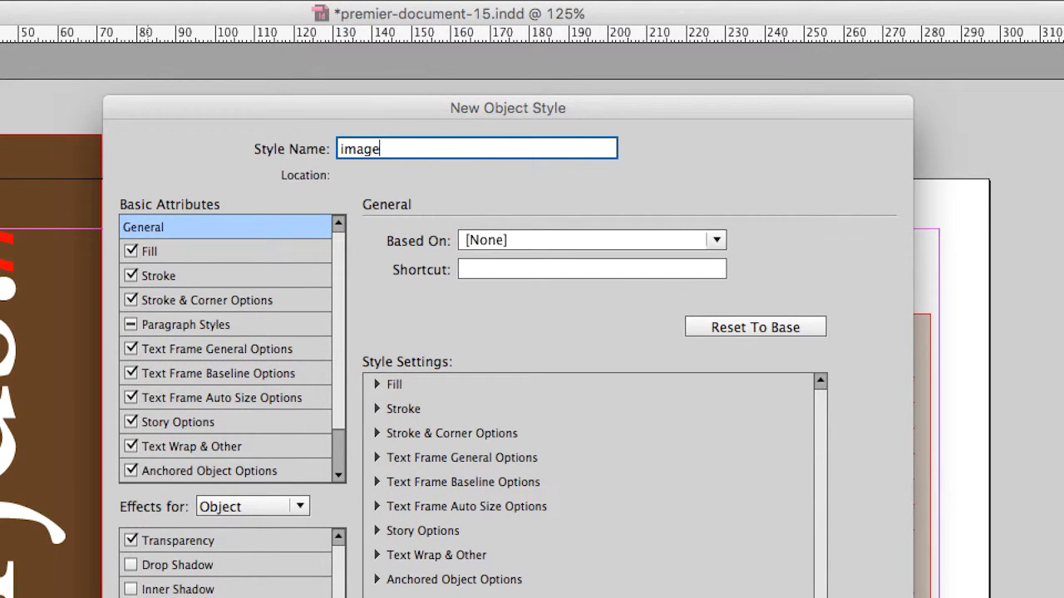
text( avec cadre blanc et habil)
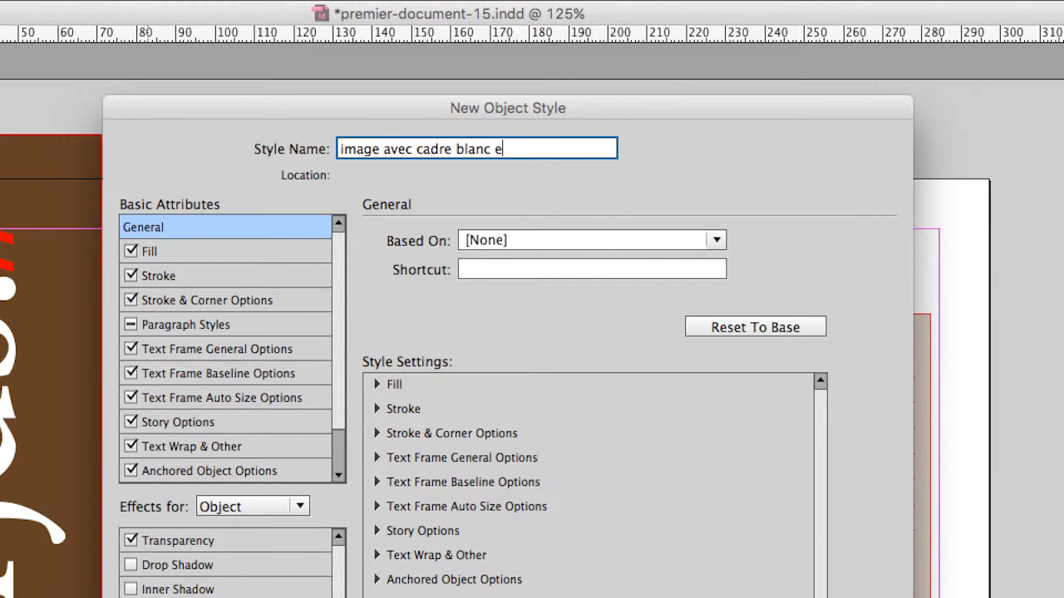
text(lage de texte)
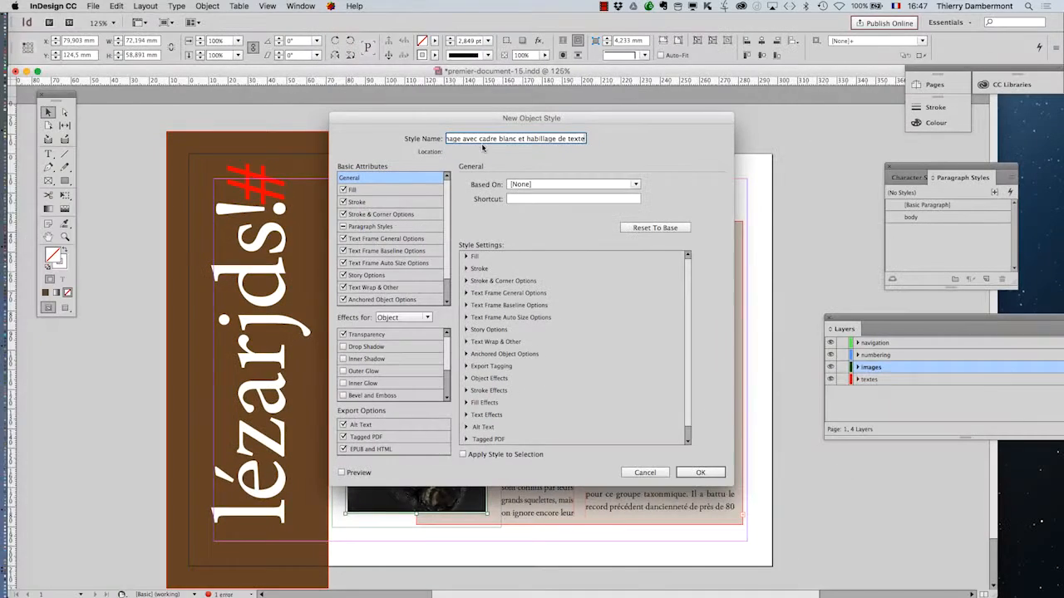
click(702, 473)
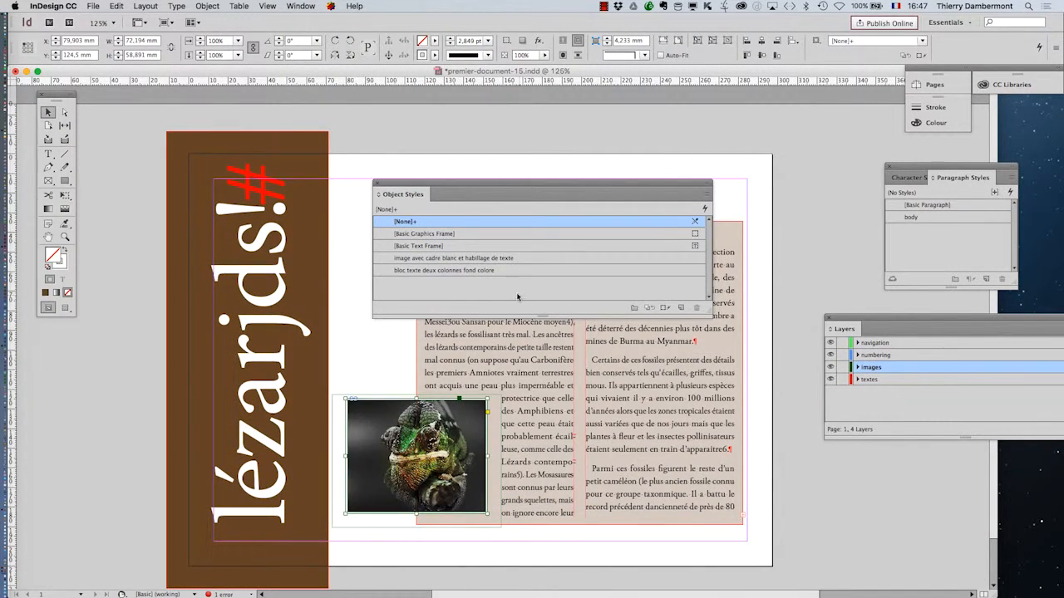
Apply the "image avec cadre blanc et habillage de texte" style to the chameleon image frame and move the Object Styles list off the text
drag(505, 192, 304, 215)
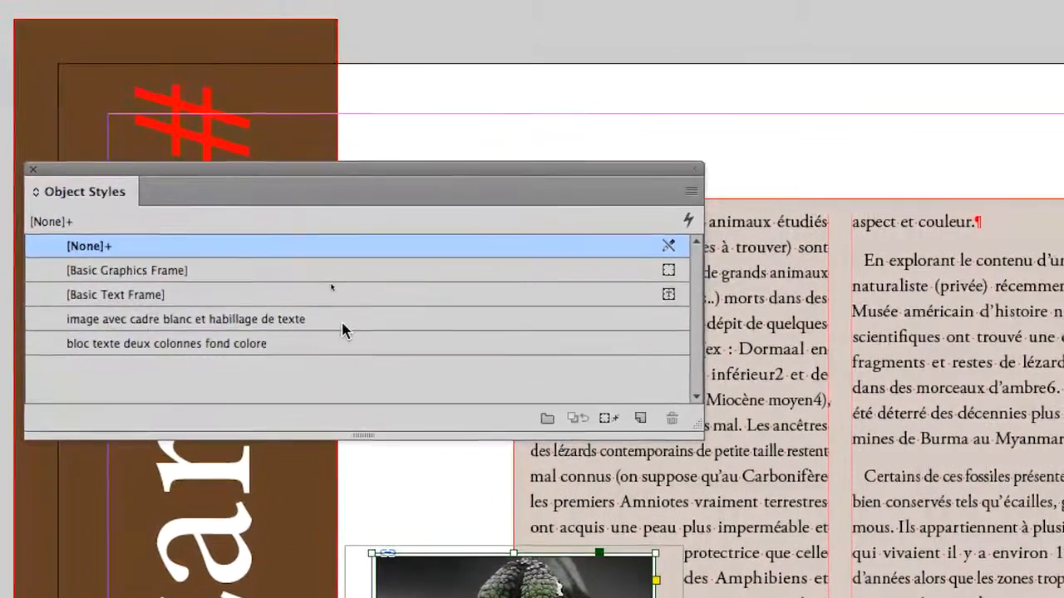
click(342, 323)
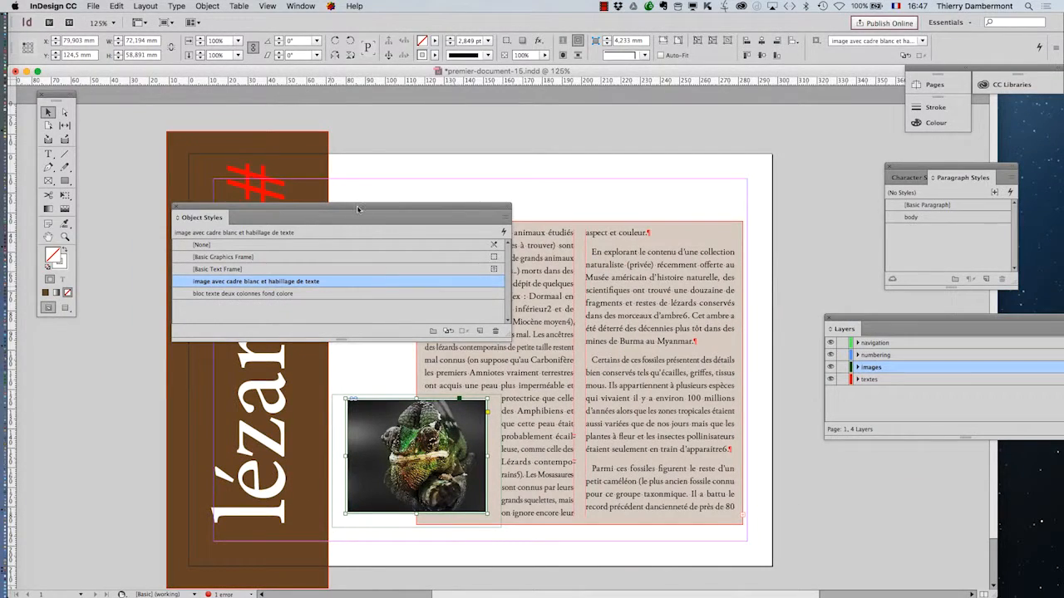
drag(357, 205, 713, 47)
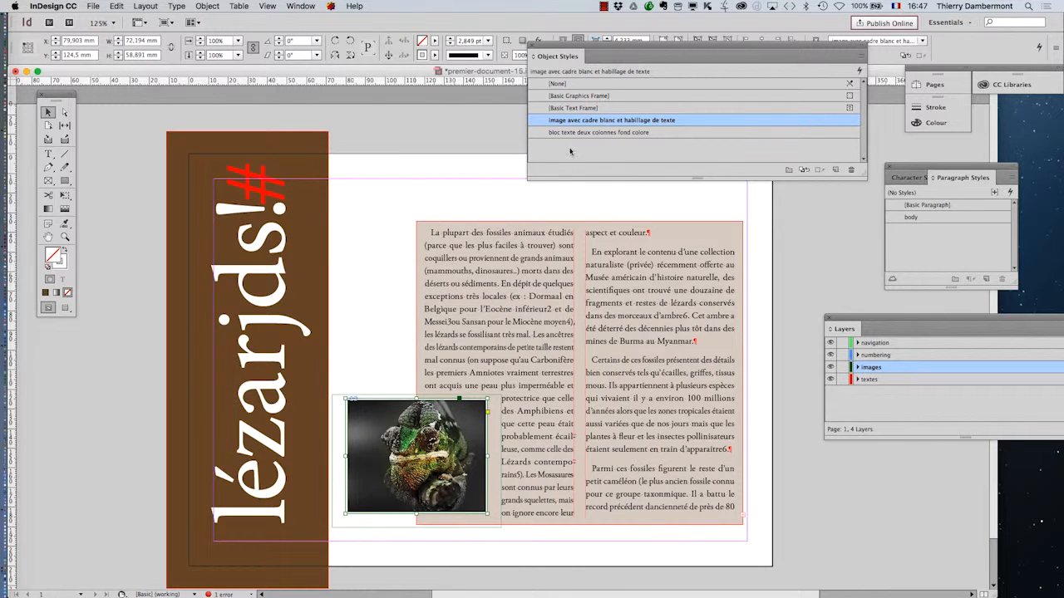
Start a new object style from the brown vertical title banner and name it "bandeau texte a gauche"
drag(608, 55, 434, 149)
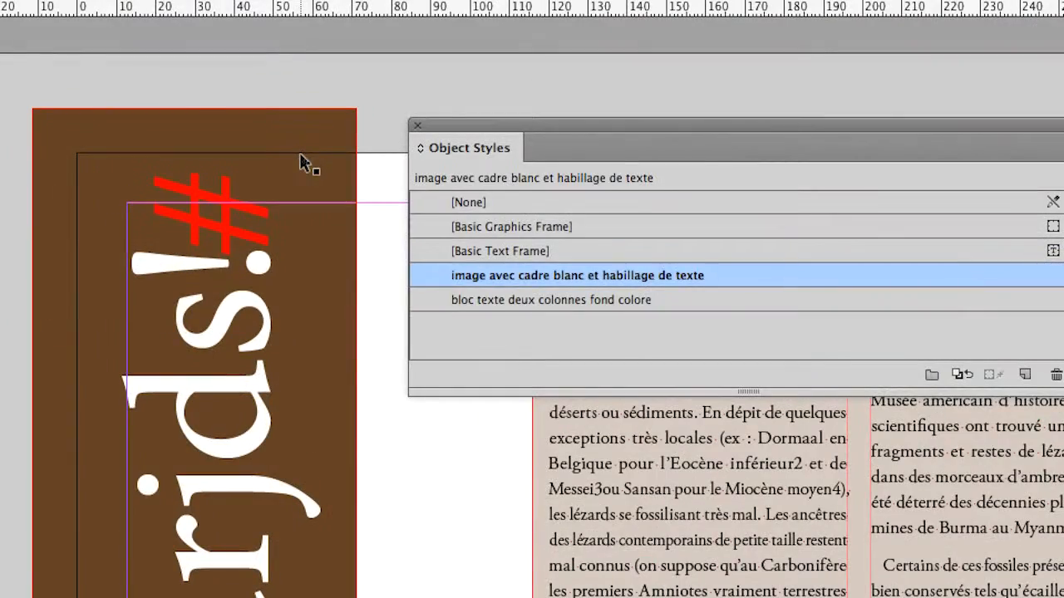
click(303, 158)
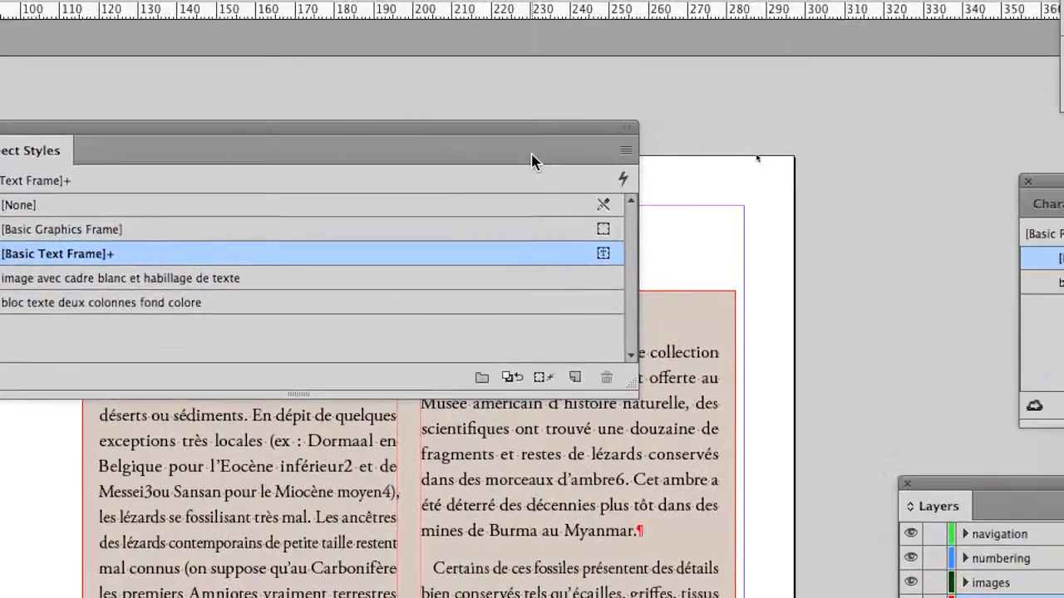
click(626, 151)
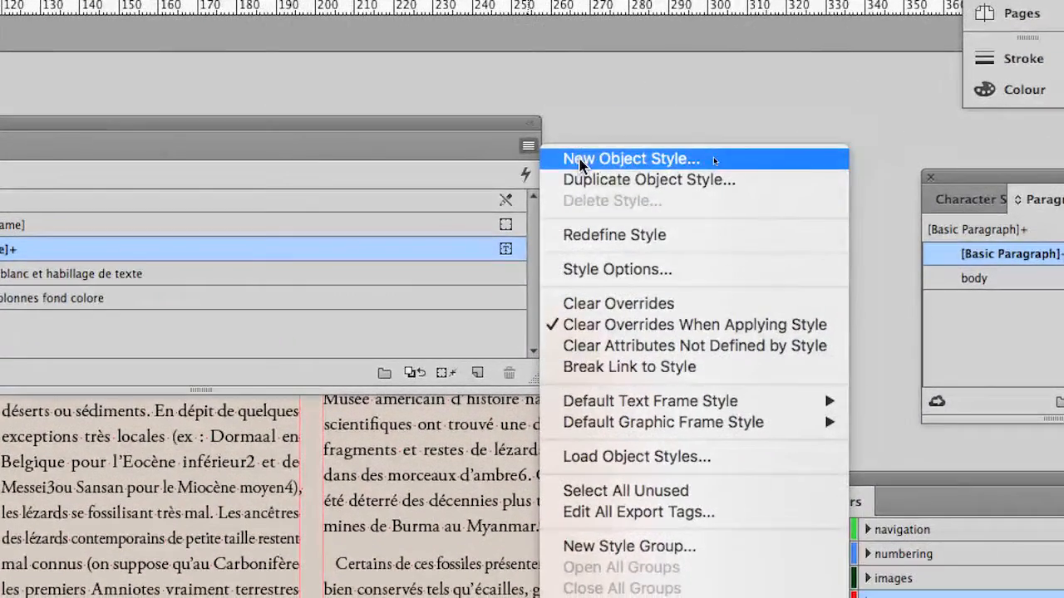
click(580, 160)
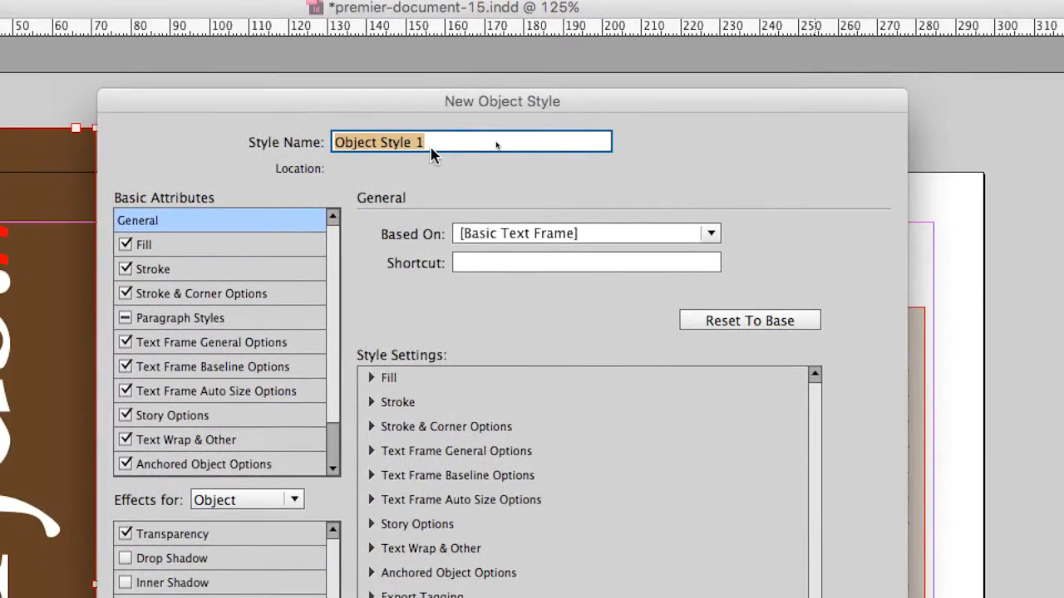
text(bandeau text)
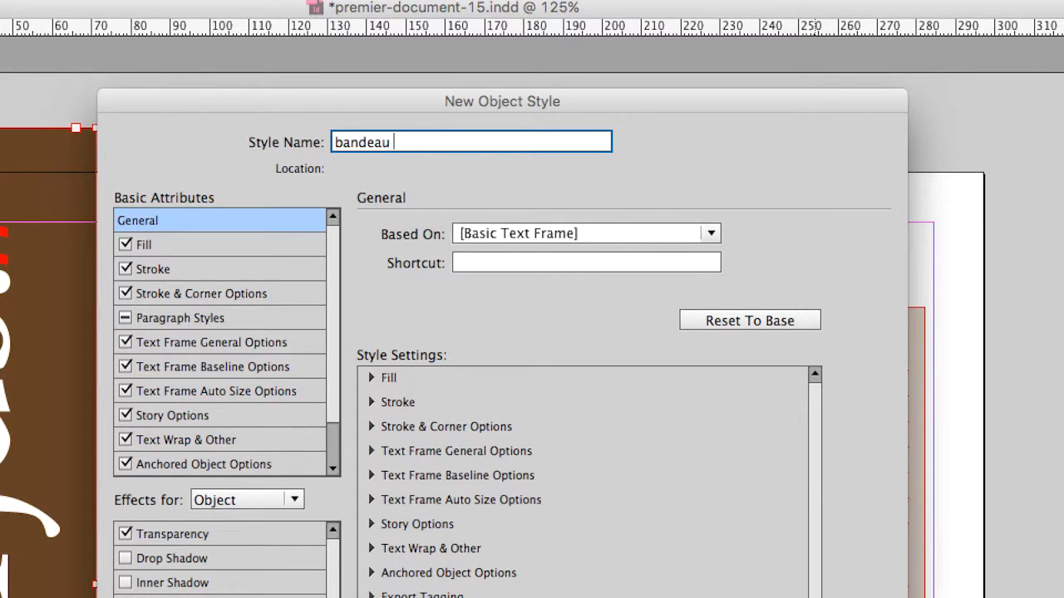
text(e a gauche)
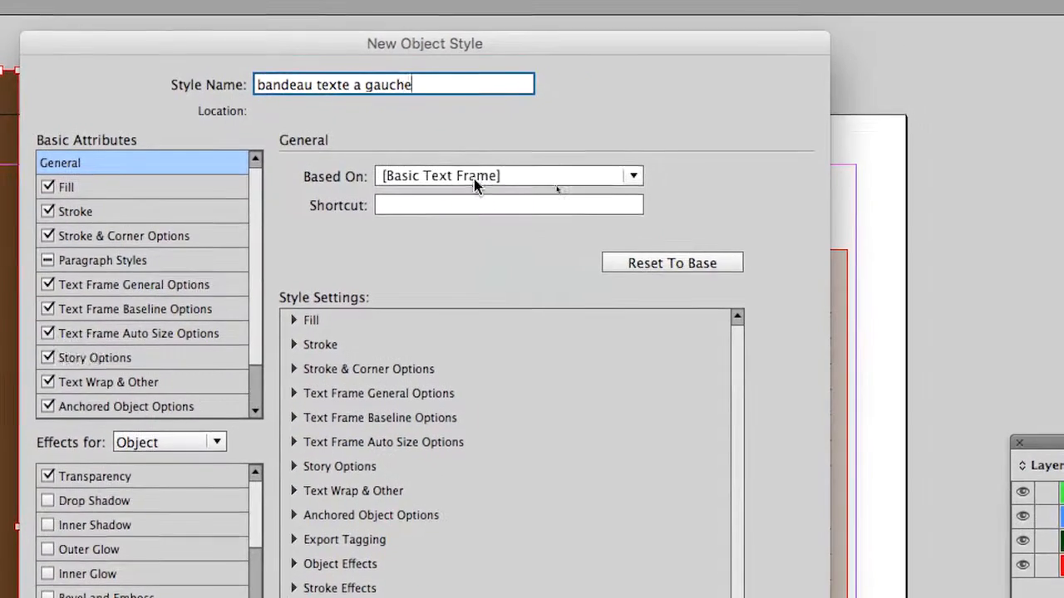
Base the new banner style on [None] instead of the basic text frame style
click(553, 235)
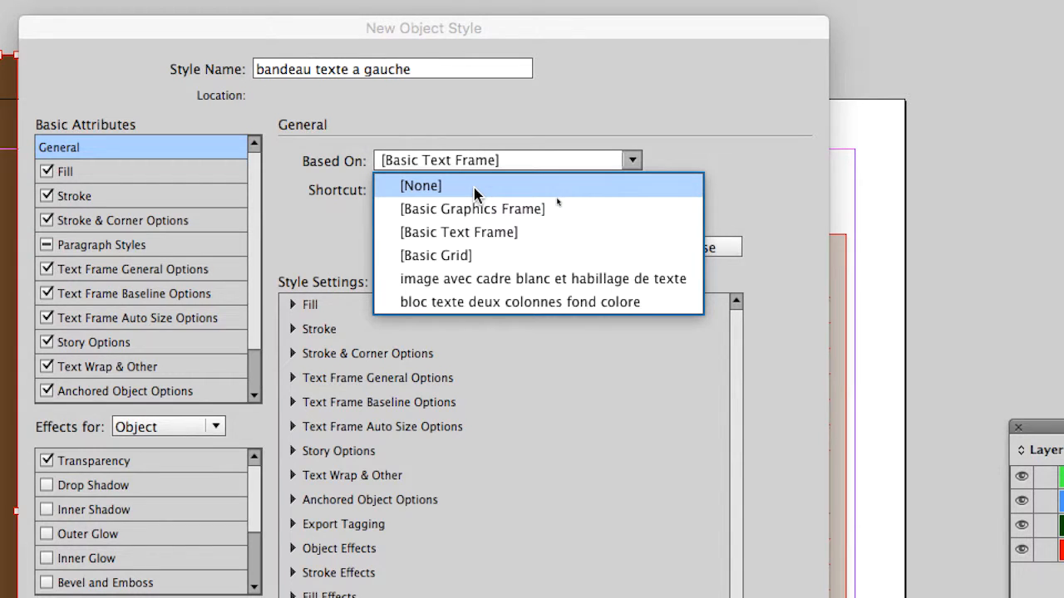
click(474, 186)
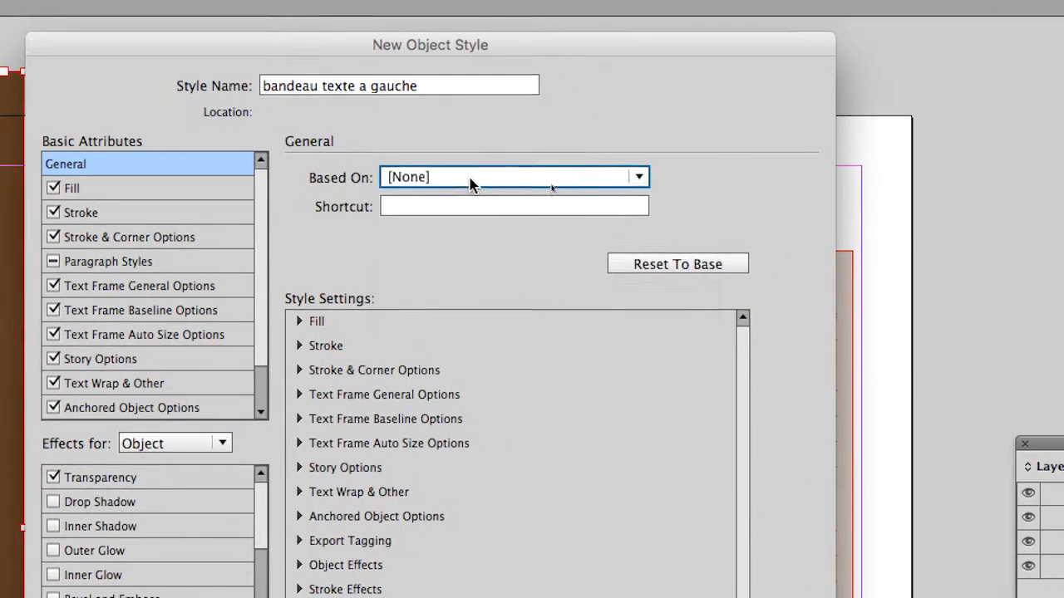
click(469, 181)
click(470, 192)
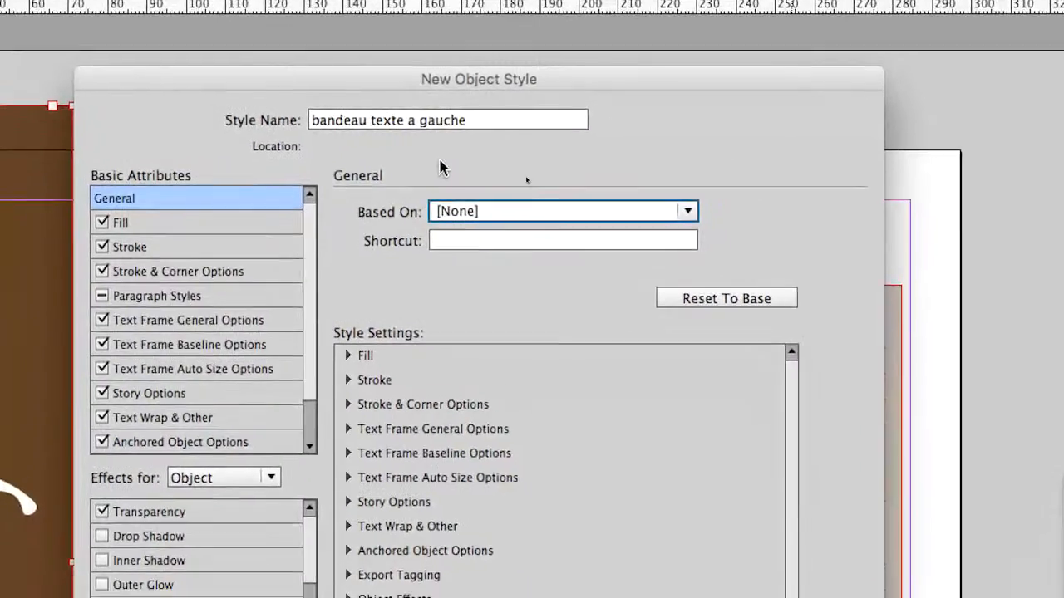
click(478, 211)
click(474, 237)
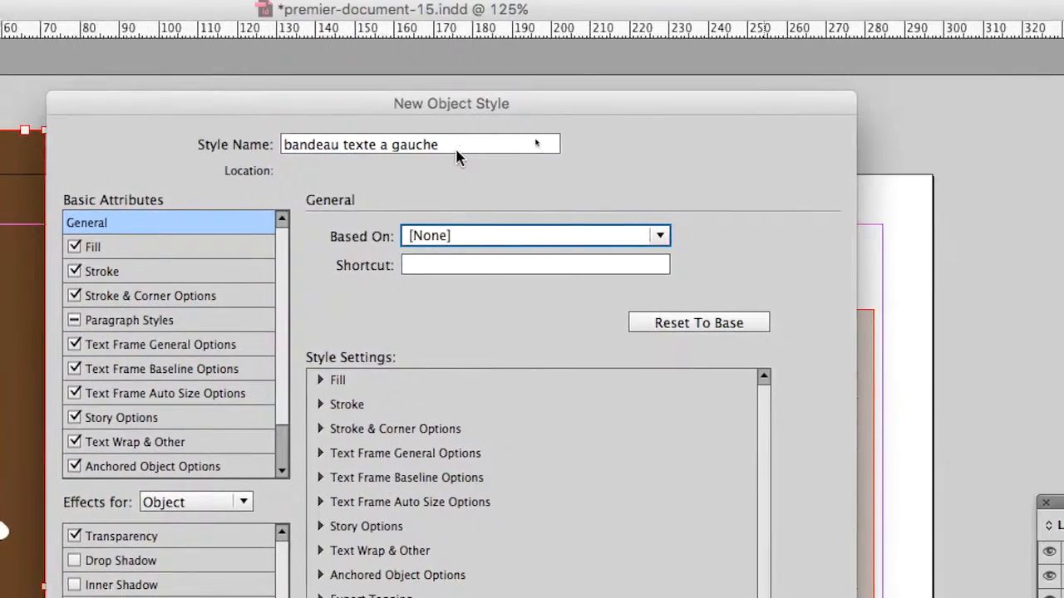
Have the new style applied to the selected banner frame and create it
triple_click(454, 148)
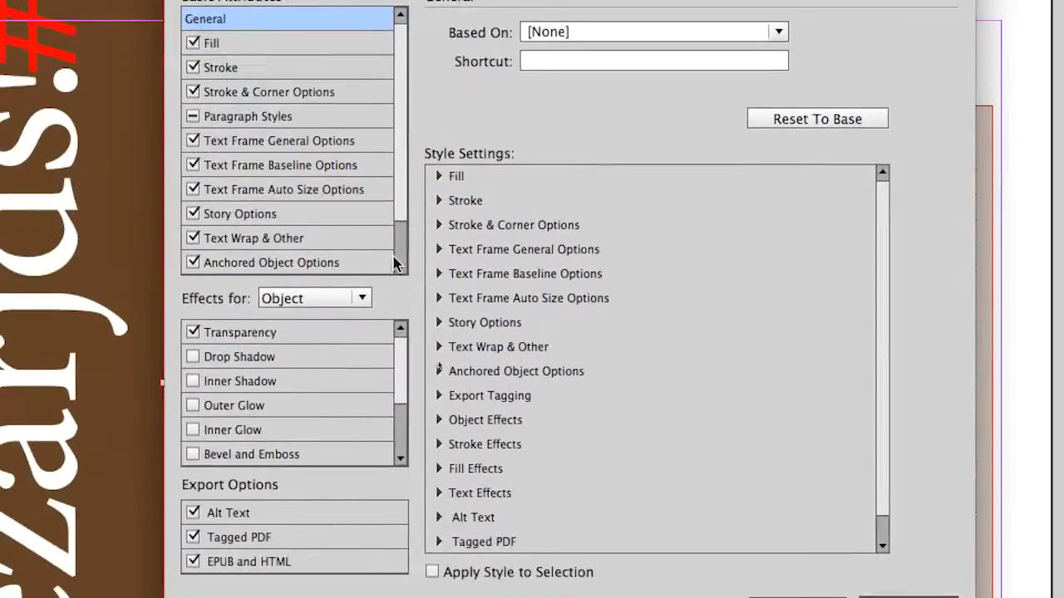
click(431, 572)
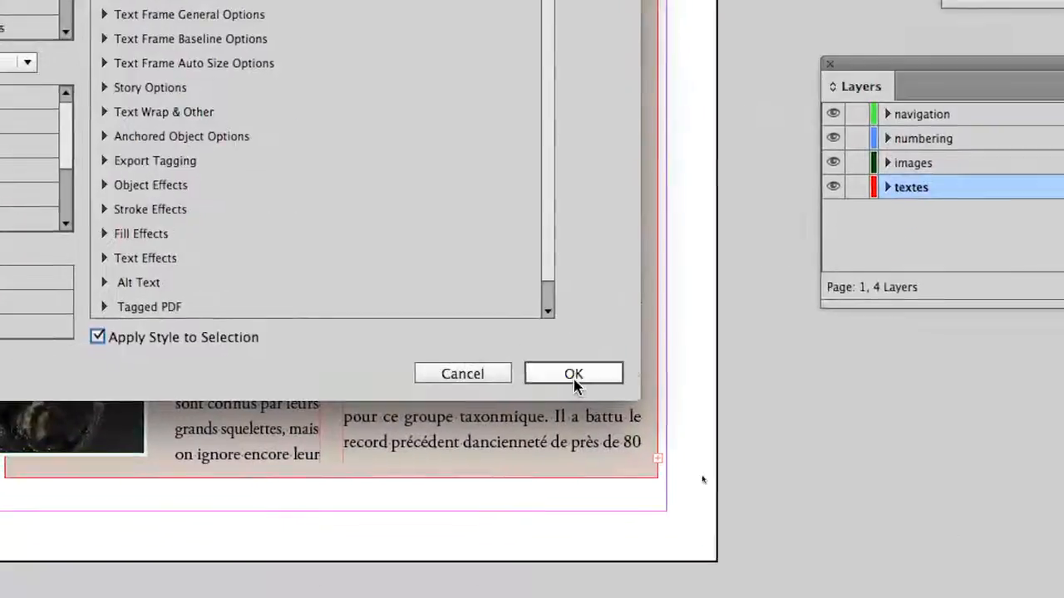
click(573, 374)
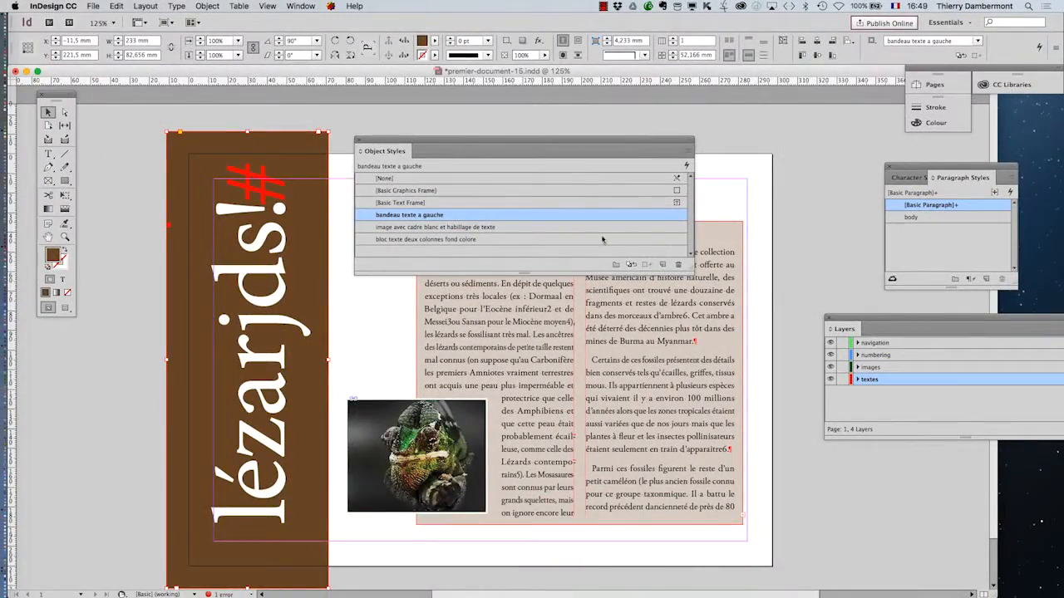
Save the document as a new version named premier-document-16.indd in the premier-document-13 folder
click(93, 6)
click(113, 91)
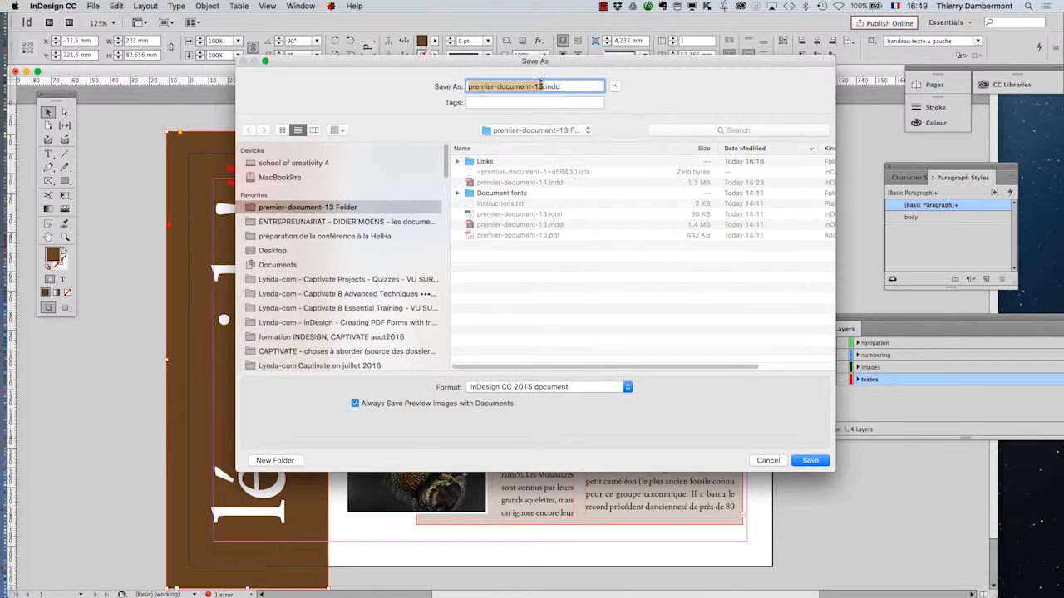
click(540, 87)
key(BackSpace)
text(6)
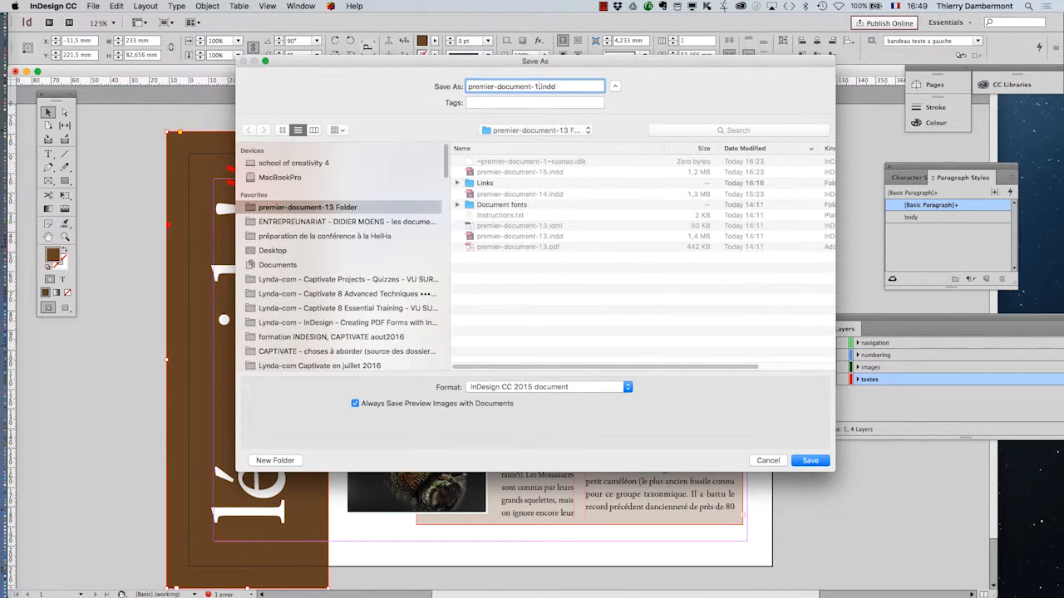